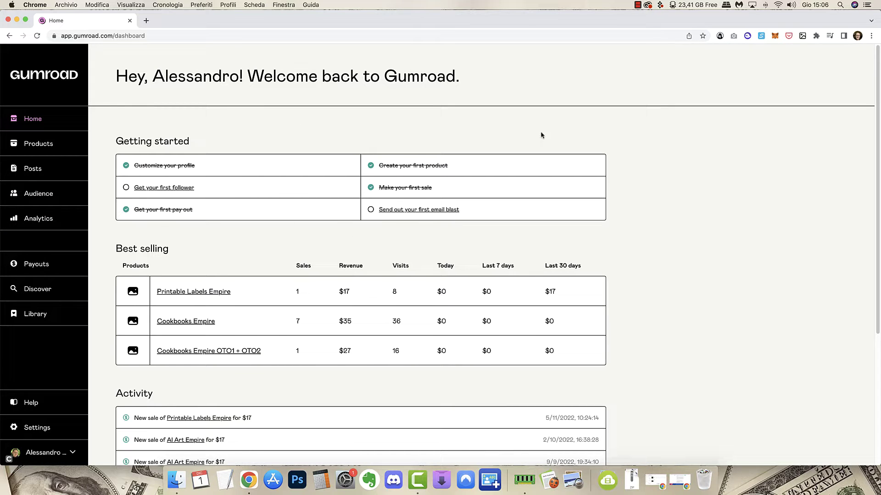
Scroll through the Home dashboard's getting-started checklist, best-selling products and recent sales
scroll(267, 213, down, 2)
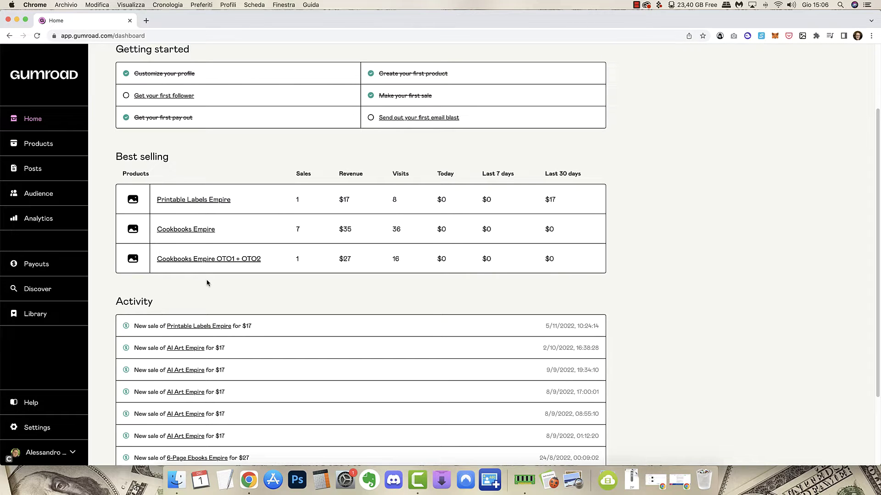
scroll(207, 283, up, 2)
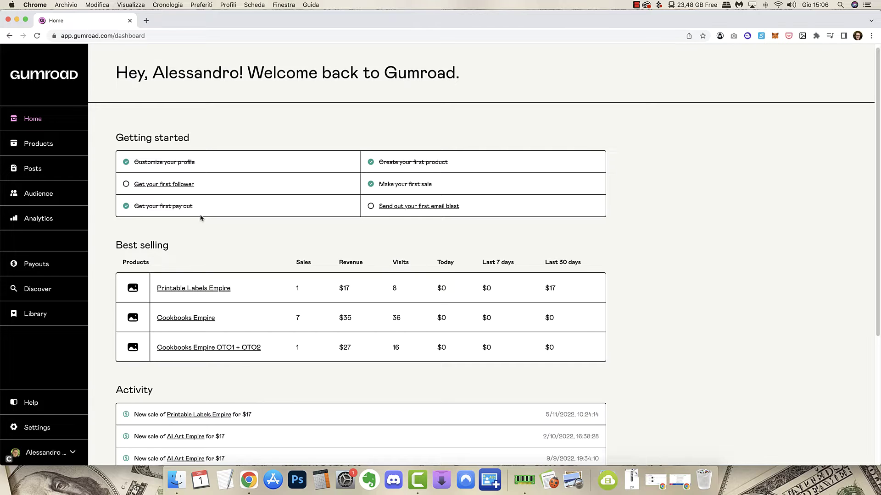
scroll(206, 275, down, 3)
scroll(209, 310, down, 2)
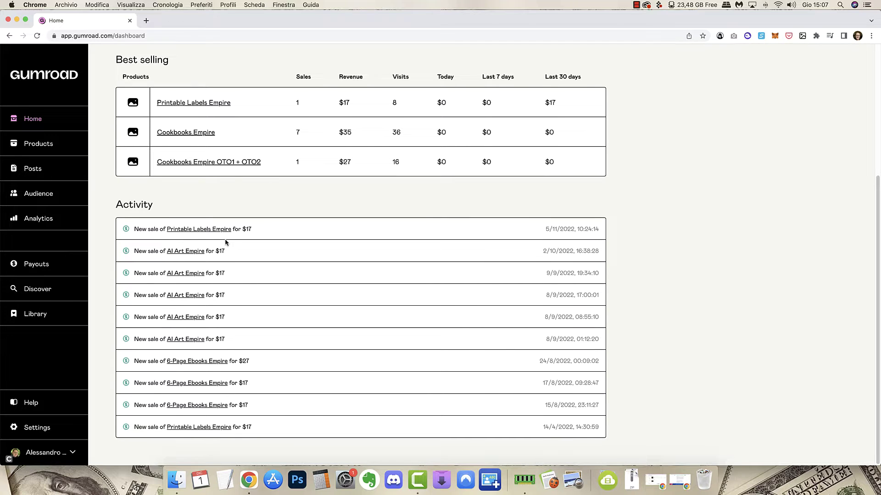
scroll(635, 361, up, 5)
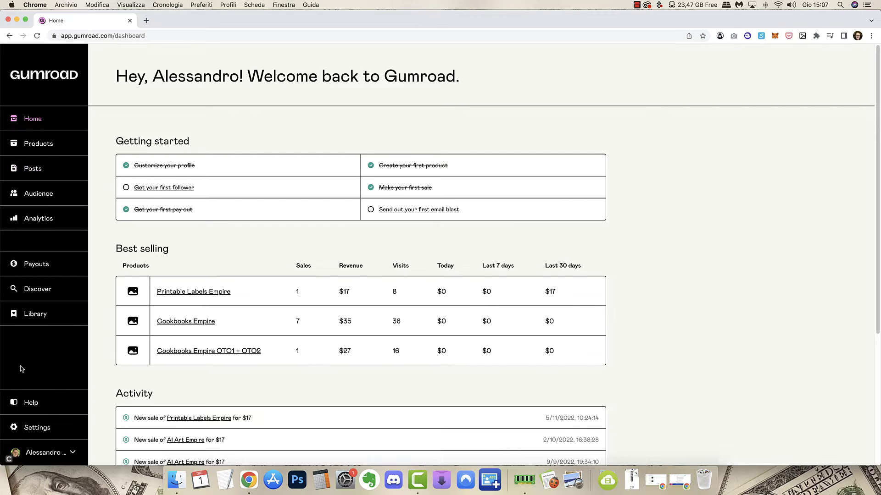
Open account Settings and scroll through the notification and currency options
click(42, 435)
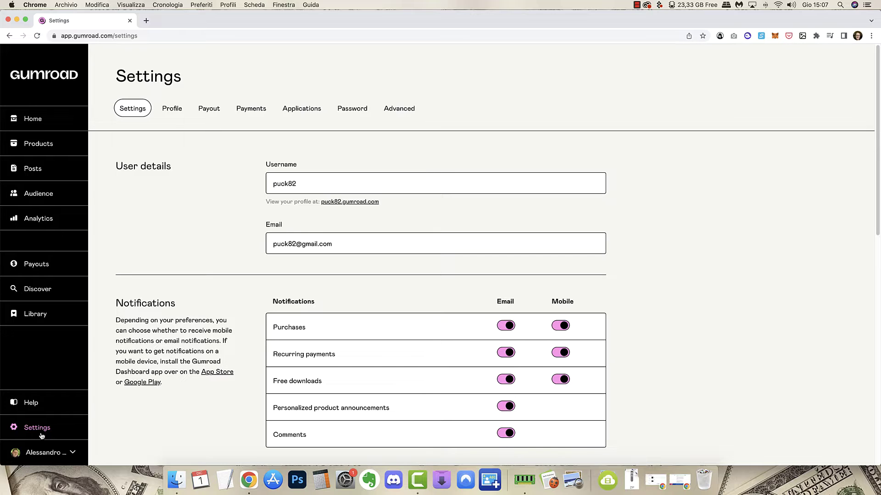
scroll(298, 330, down, 5)
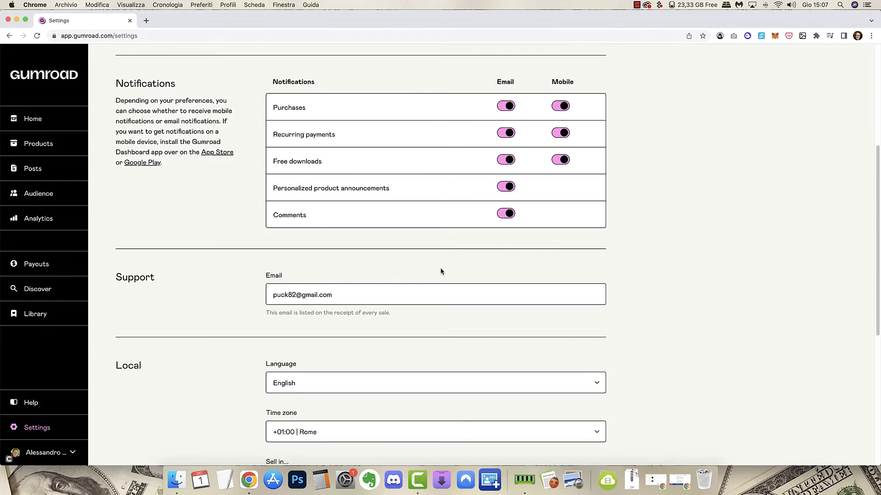
scroll(438, 271, up, 3)
scroll(438, 271, up, 1)
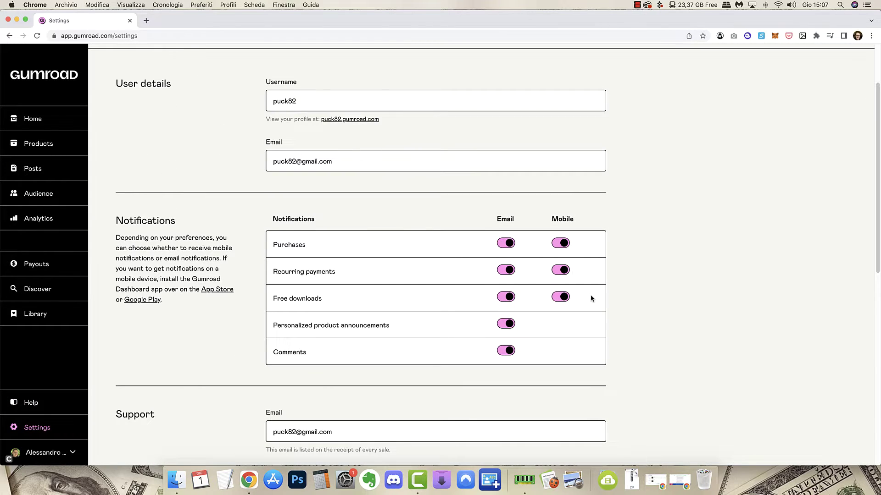
scroll(595, 312, down, 3)
scroll(587, 321, down, 3)
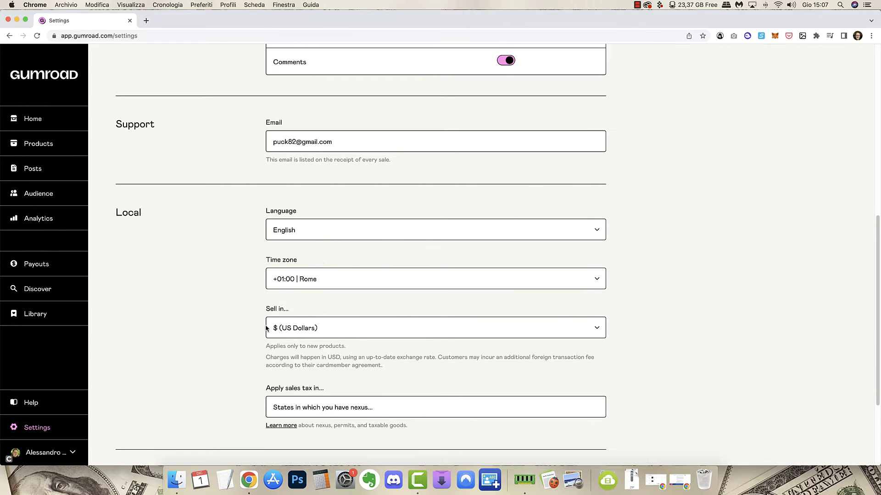
Check the selling currency list, leaving it at US Dollars
click(304, 328)
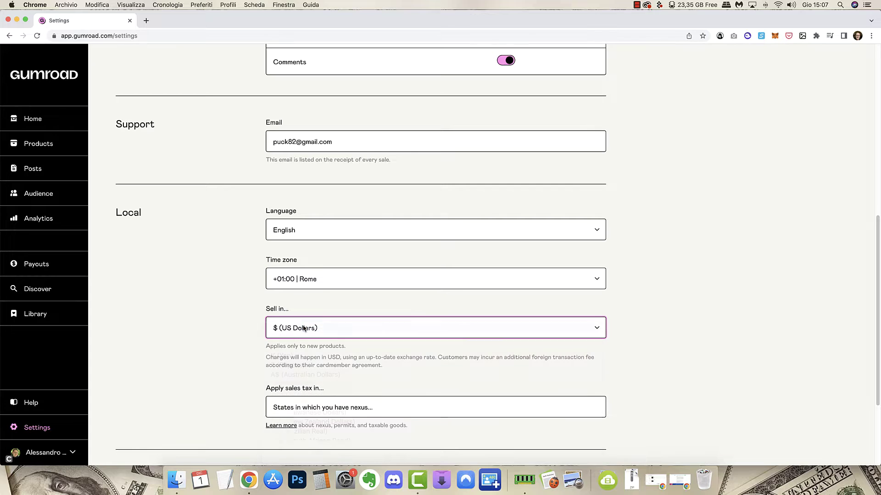
click(304, 328)
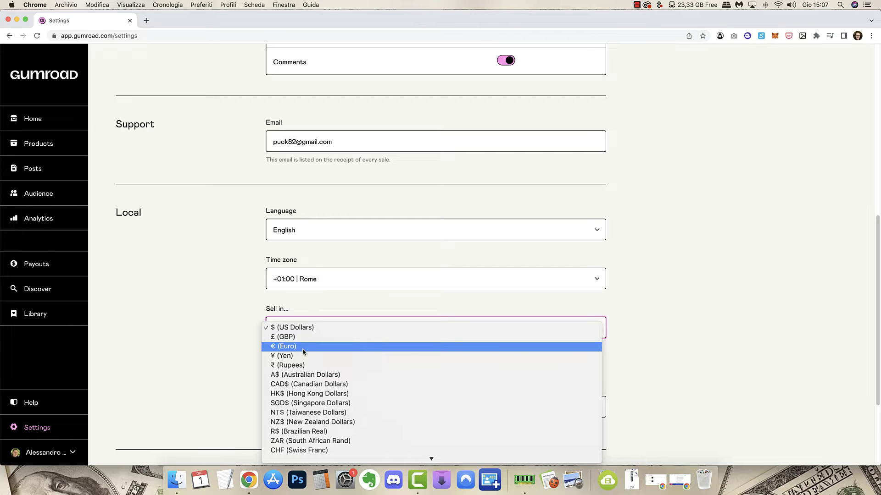
mouse_move(290, 462)
click(191, 315)
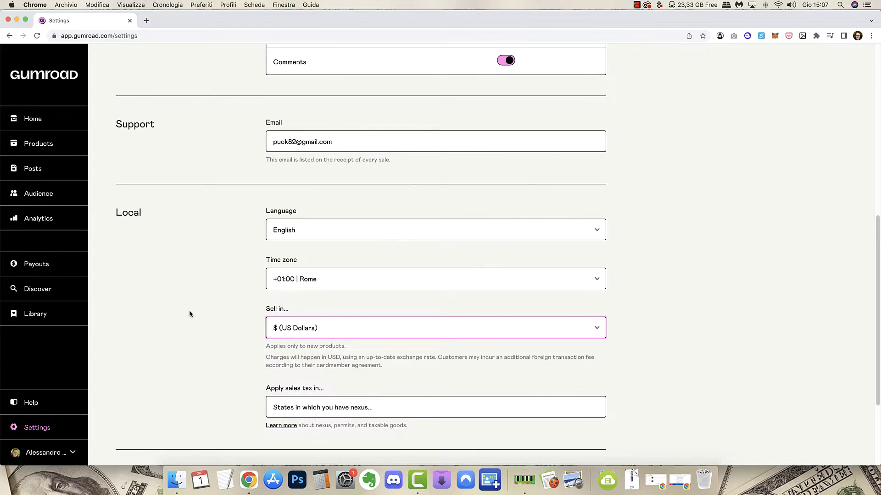
click(187, 321)
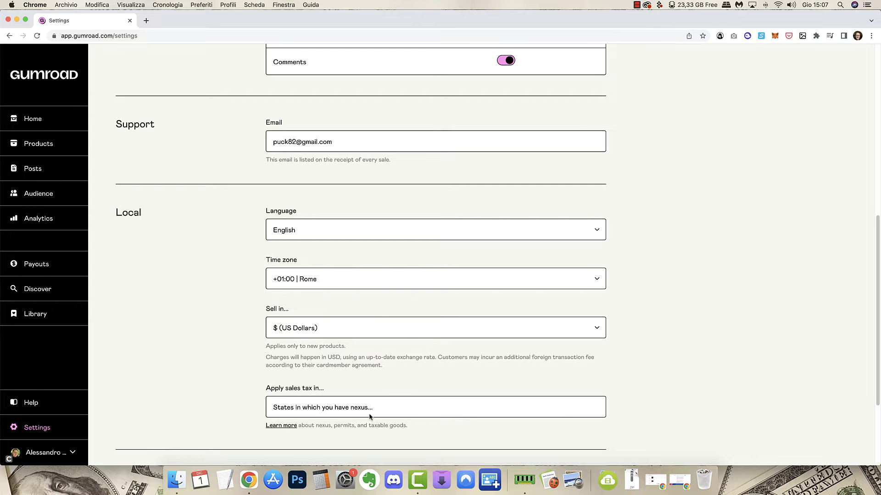
Browse the sales-tax state list and close it without choosing a state
click(326, 409)
scroll(327, 409, down, 5)
scroll(309, 360, down, 10)
scroll(308, 360, down, 15)
scroll(294, 381, up, 3)
scroll(295, 381, up, 20)
click(204, 321)
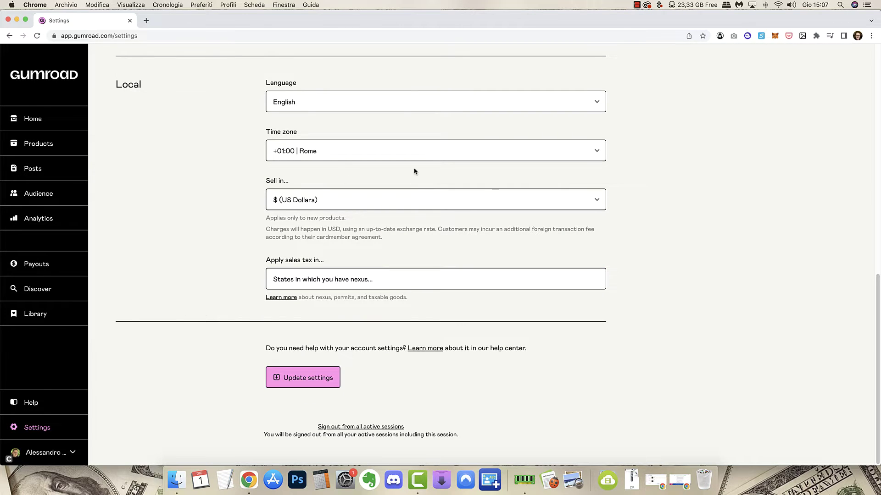
Return to the top and open the Profile settings
scroll(288, 345, up, 3)
scroll(288, 345, up, 9)
click(181, 114)
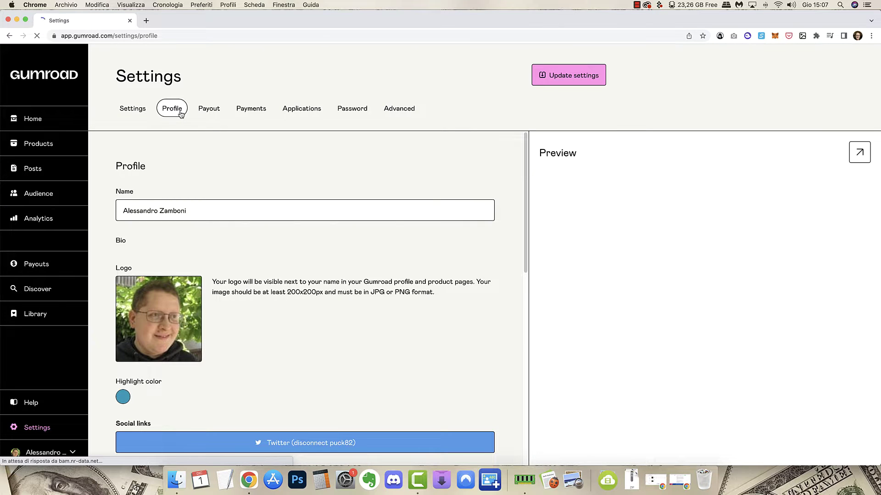
Tick Cookbooks Empire OTO1 + OTO2 and Cookbooks Empire to show them on the profile
scroll(308, 199, down, 2)
scroll(393, 256, down, 2)
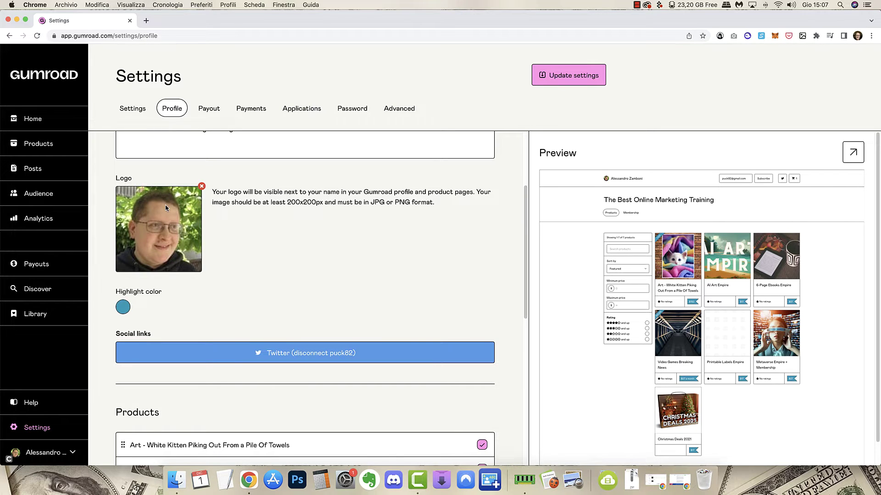
scroll(169, 216, down, 4)
scroll(240, 311, down, 2)
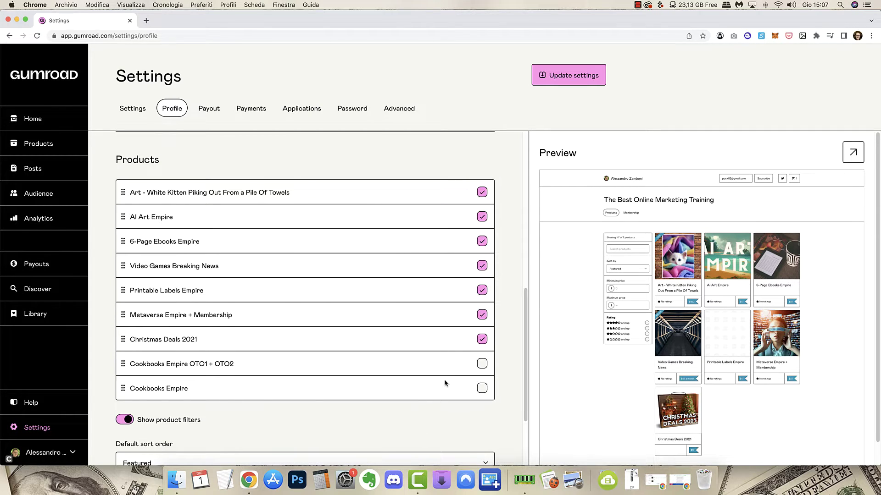
click(481, 364)
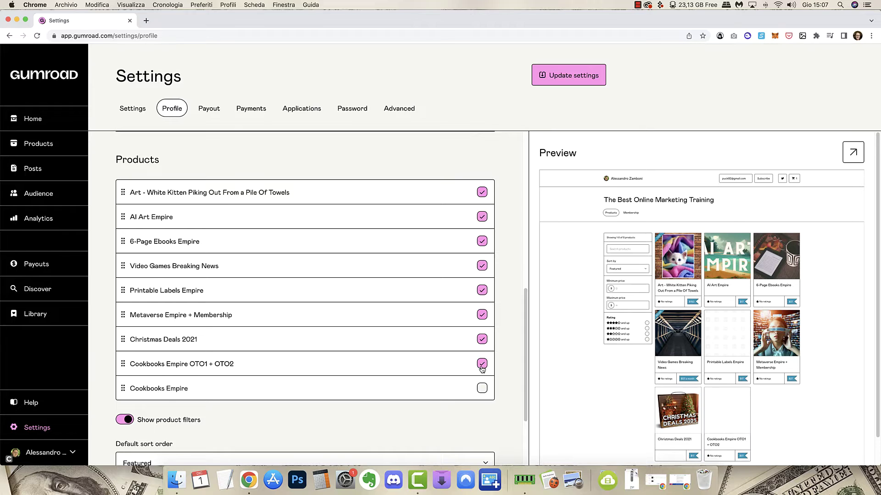
click(482, 389)
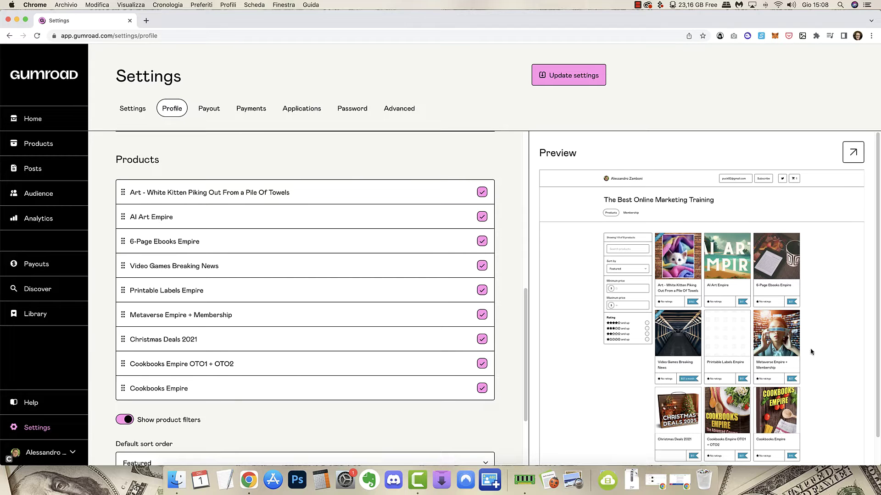
Scroll back up and open the Payout settings
scroll(112, 436, down, 5)
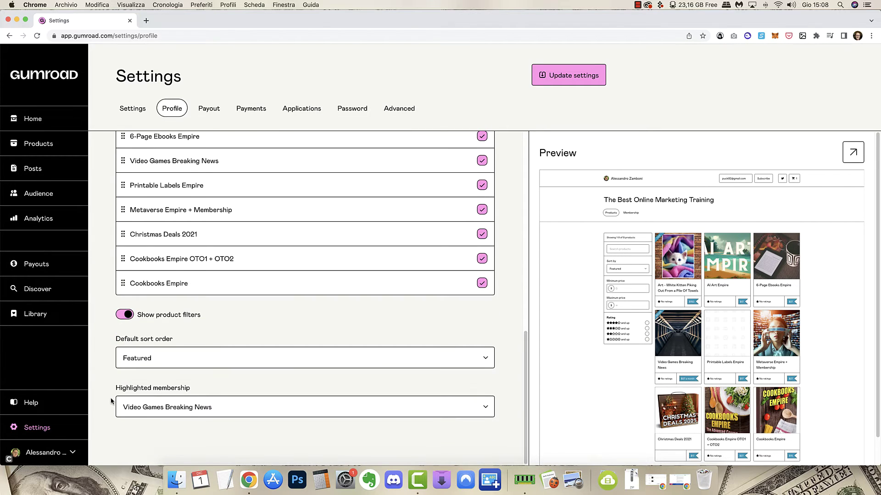
scroll(114, 398, up, 10)
click(212, 106)
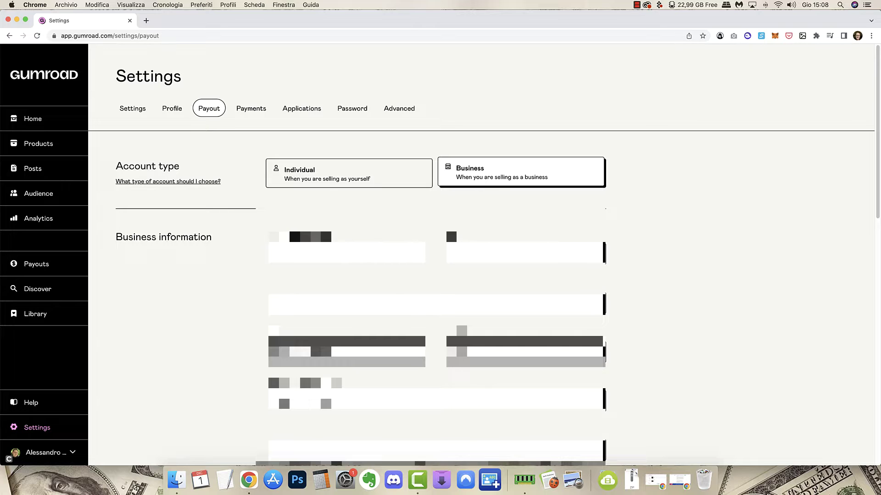
Scroll through the business payout details and PayPal address, then open Payments settings
scroll(483, 180, down, 5)
scroll(483, 181, down, 3)
scroll(367, 239, down, 5)
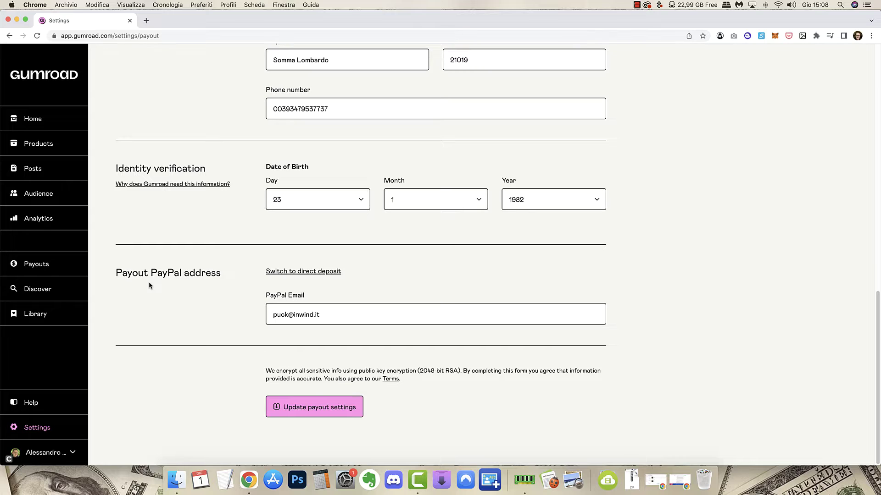
scroll(340, 290, up, 6)
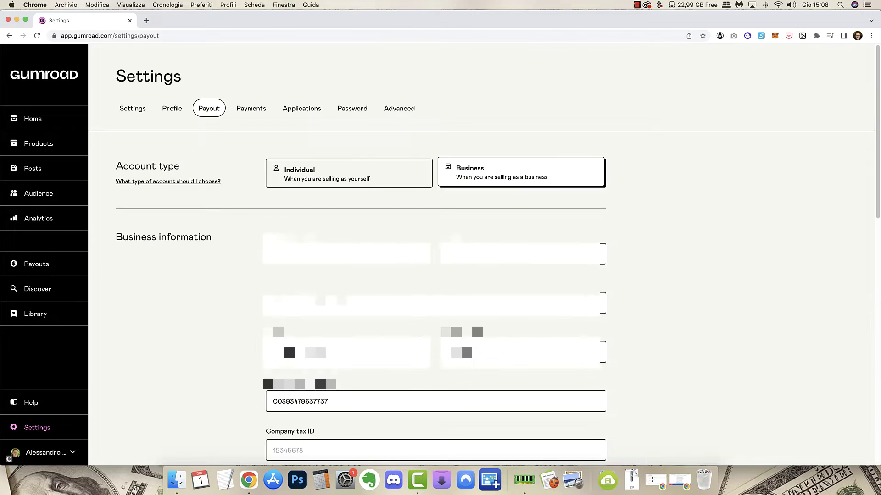
click(240, 110)
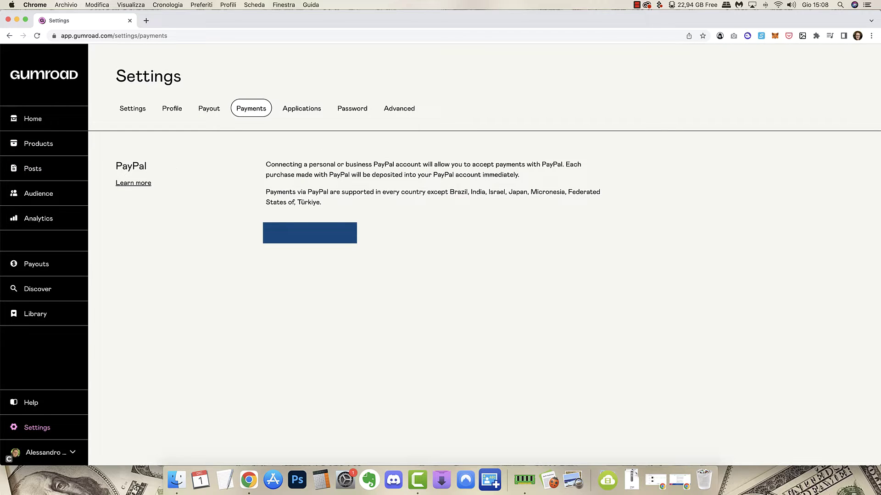
Open the Applications settings, which list no authorized apps
click(314, 115)
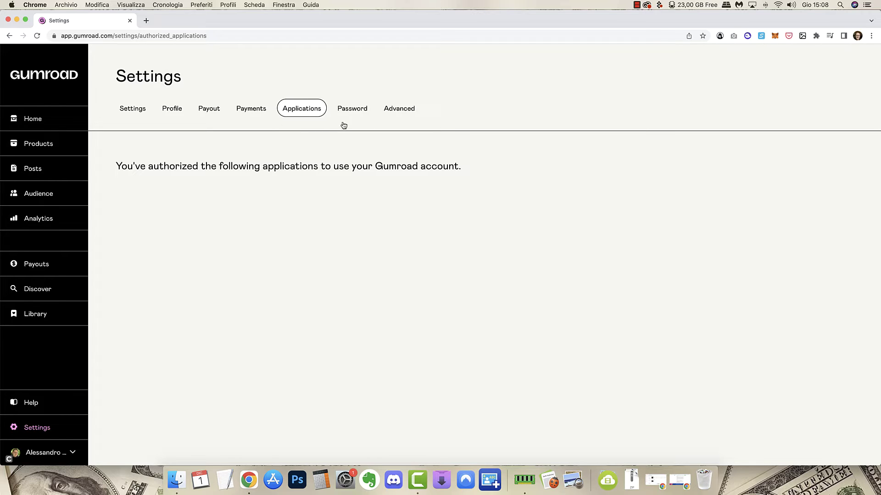
click(402, 114)
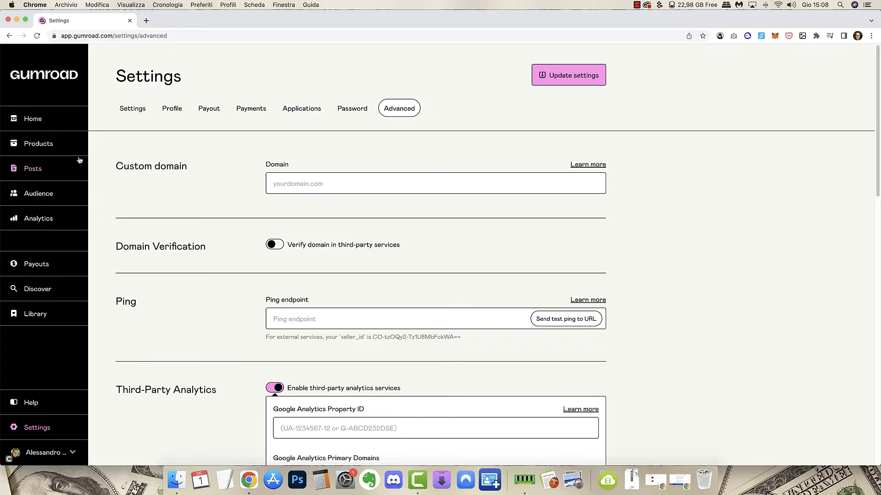
drag(112, 167, 212, 179)
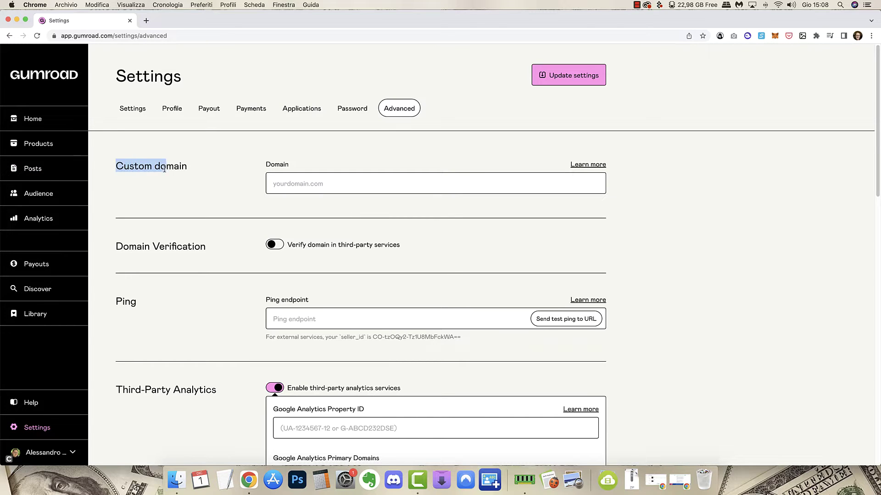
scroll(214, 247, down, 3)
scroll(211, 245, down, 2)
scroll(211, 245, down, 3)
scroll(211, 246, up, 3)
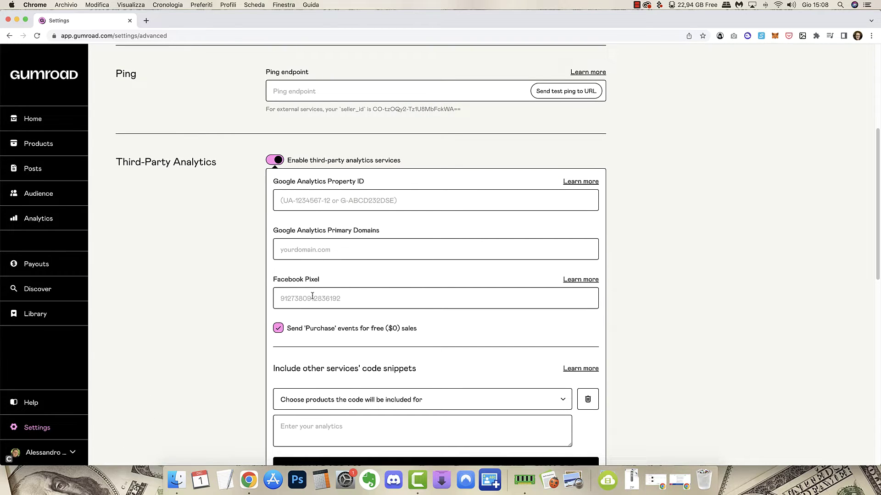
scroll(307, 345, down, 2)
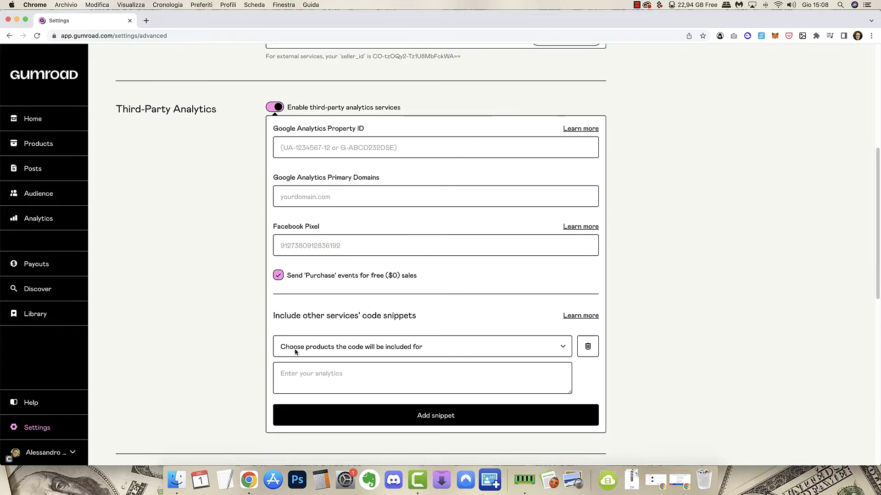
scroll(284, 349, down, 5)
scroll(284, 348, down, 5)
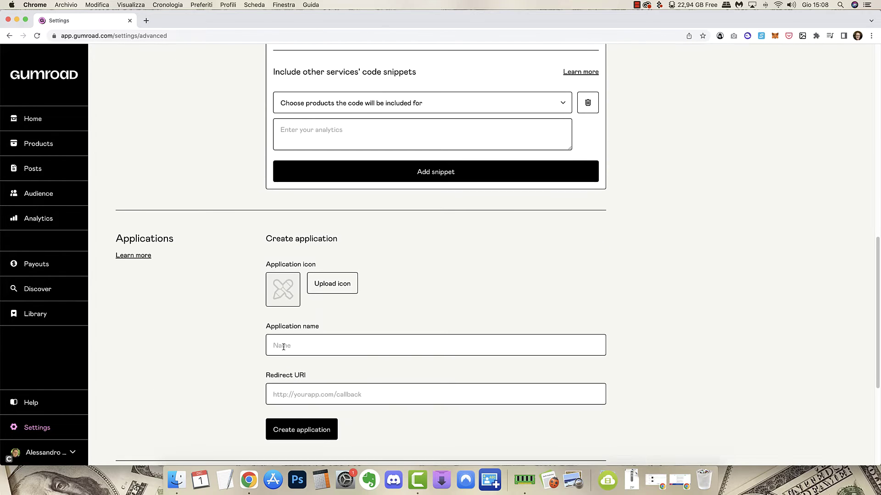
scroll(283, 350, down, 1)
scroll(275, 353, down, 1)
scroll(275, 353, down, 2)
scroll(422, 339, down, 3)
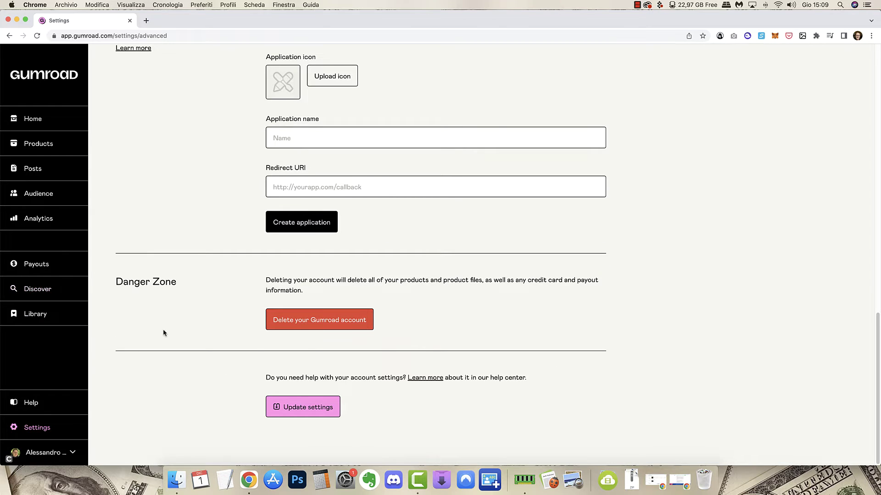
scroll(167, 291, up, 5)
scroll(166, 294, up, 15)
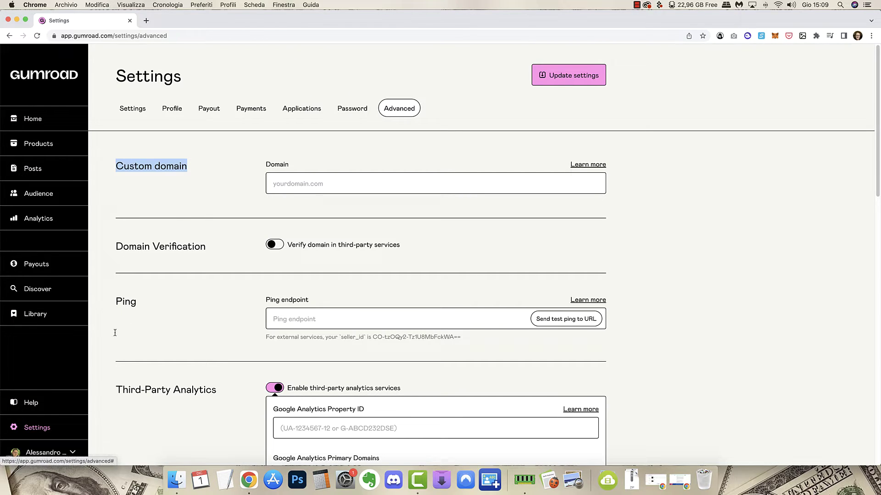
Open Products and review the $344 revenue, 19 customers, membership and nine products
click(38, 146)
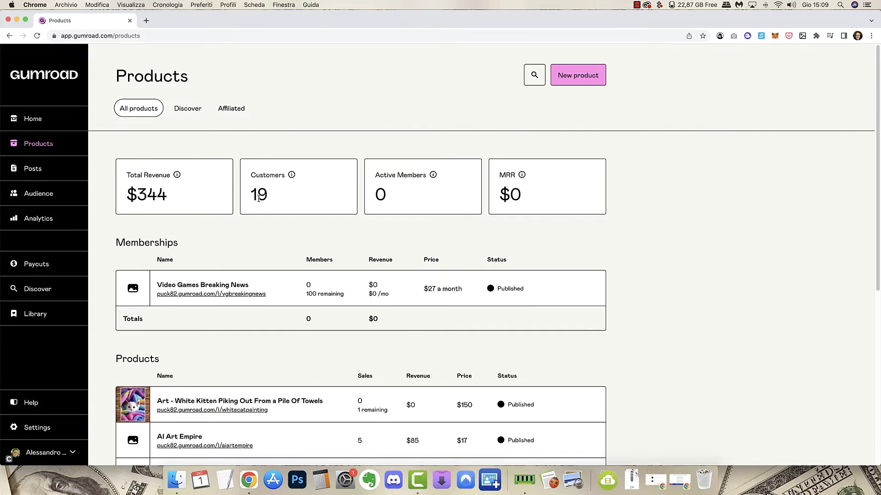
scroll(562, 189, down, 1)
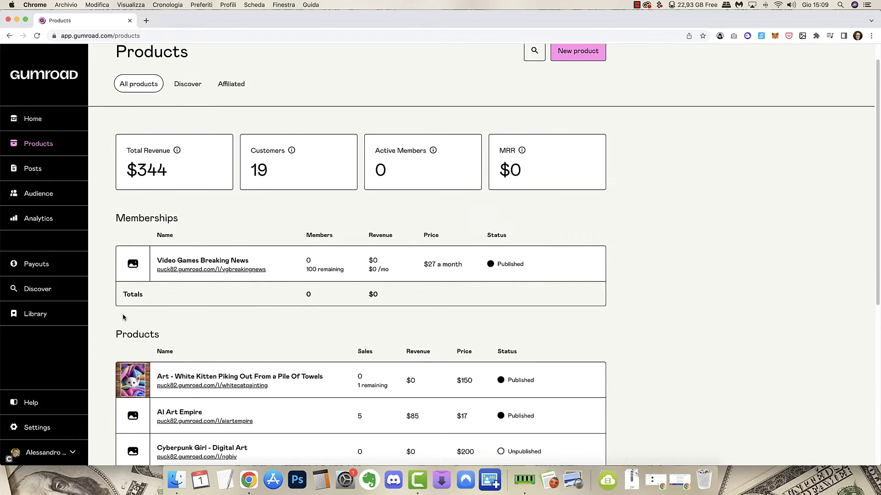
scroll(123, 317, down, 3)
scroll(123, 316, down, 3)
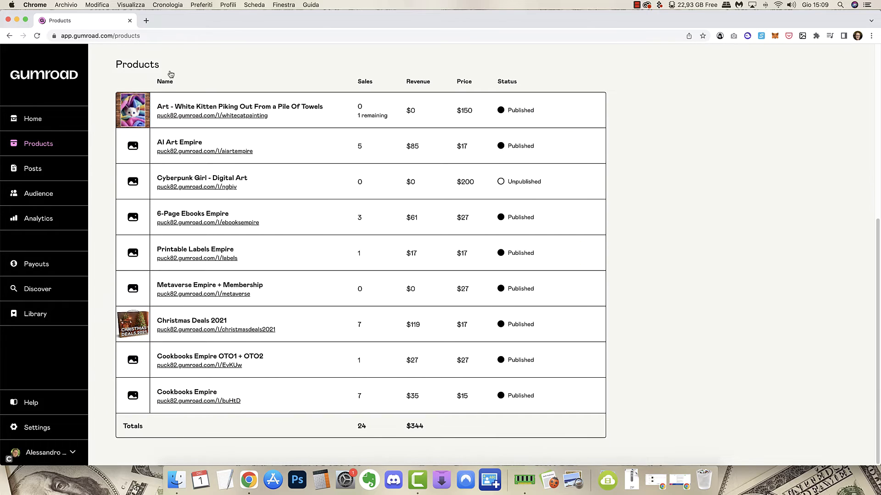
mouse_move(344, 252)
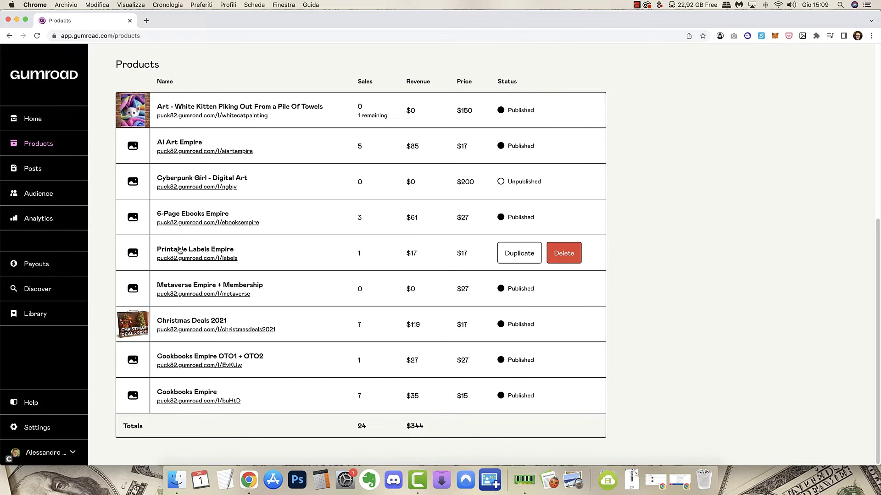
scroll(573, 252, up, 5)
scroll(574, 275, up, 5)
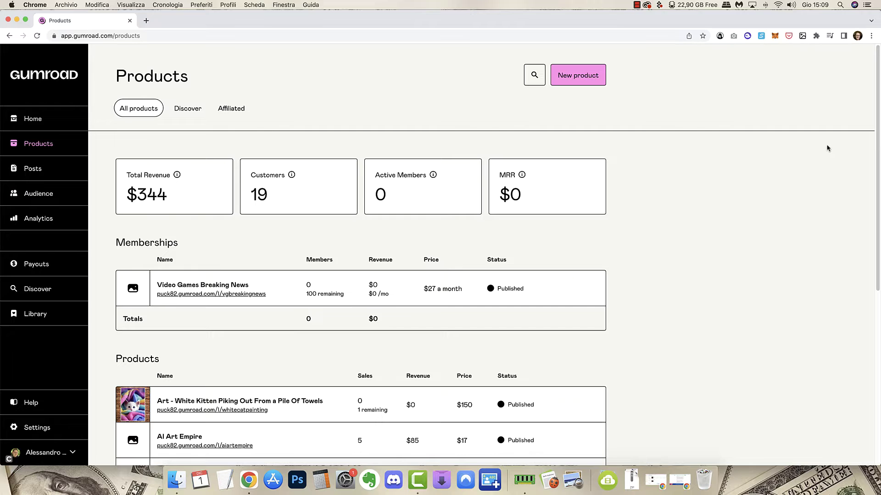
Start a new product and click into its empty Name field
click(586, 77)
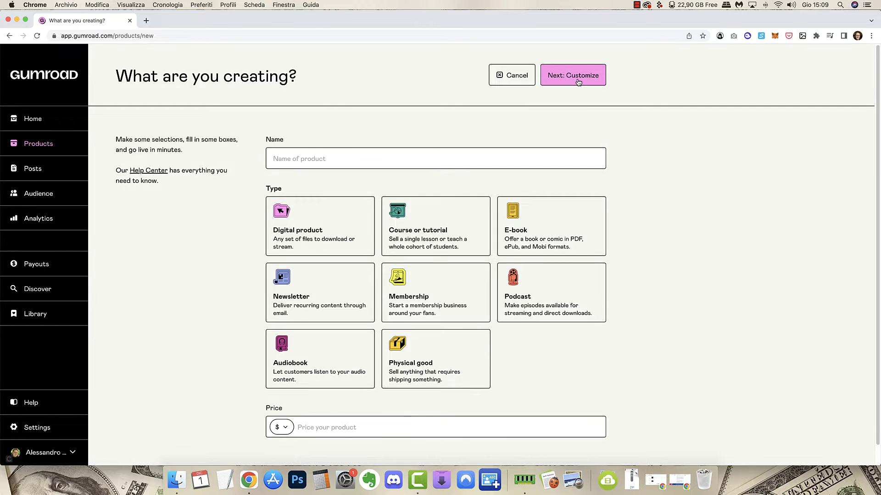
click(310, 160)
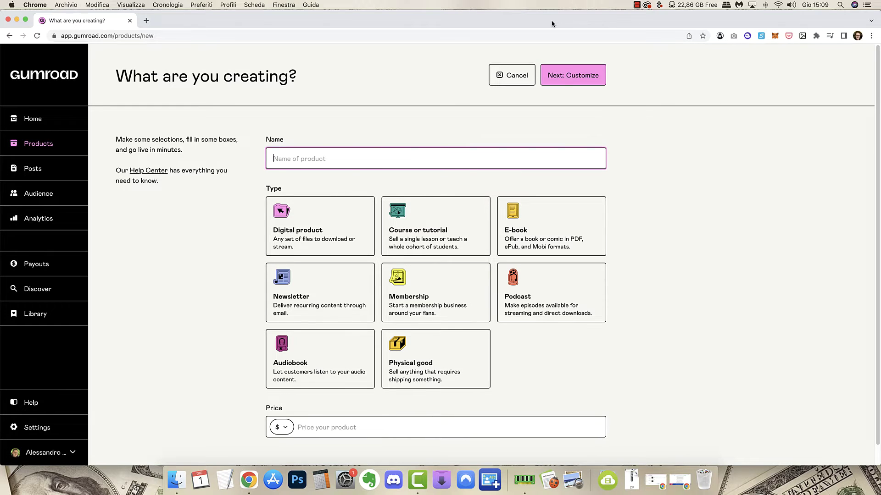
In Finder, go to the desktop (Scrivania) and open the Midjourney AI 2 folder
click(180, 480)
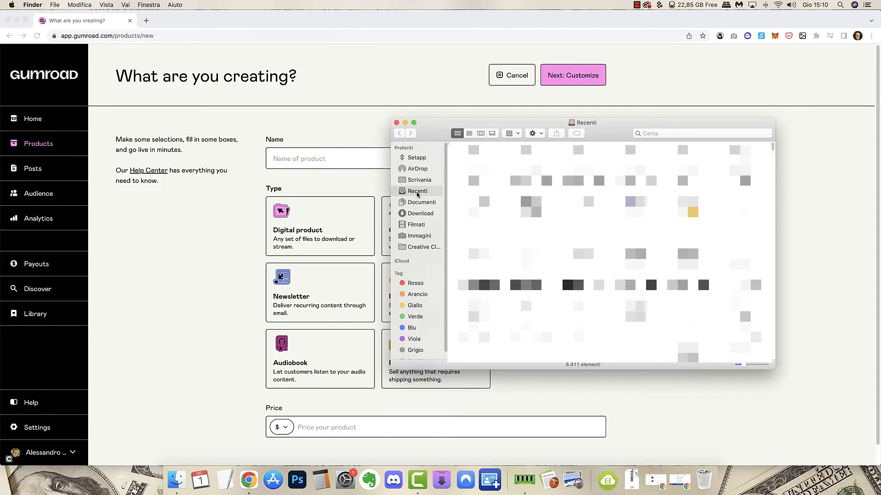
click(418, 202)
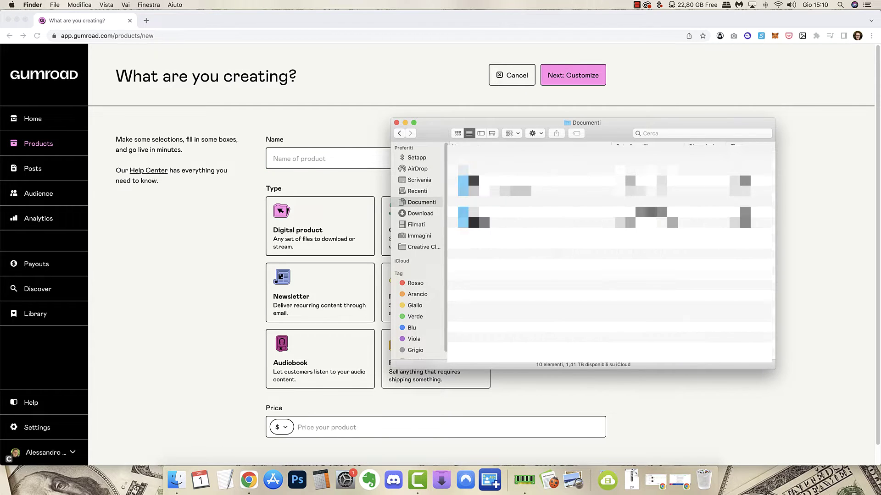
click(396, 179)
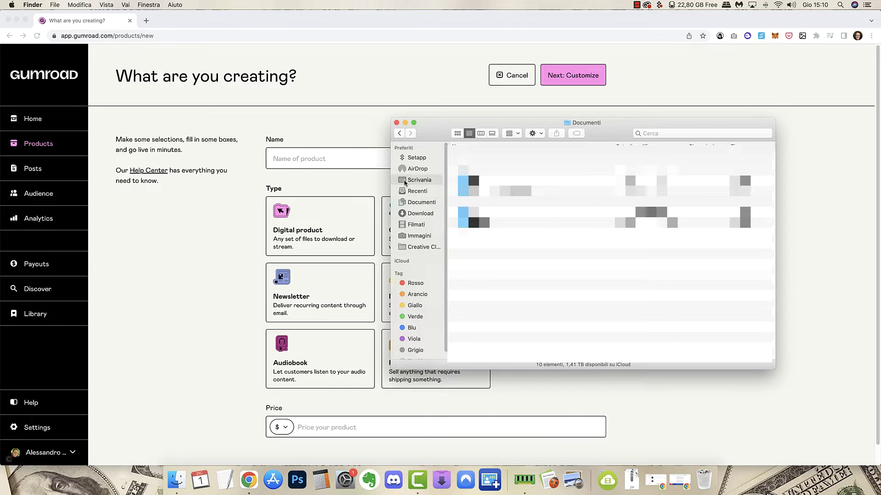
scroll(527, 187, down, 3)
scroll(527, 187, down, 2)
scroll(526, 187, down, 2)
scroll(527, 187, down, 3)
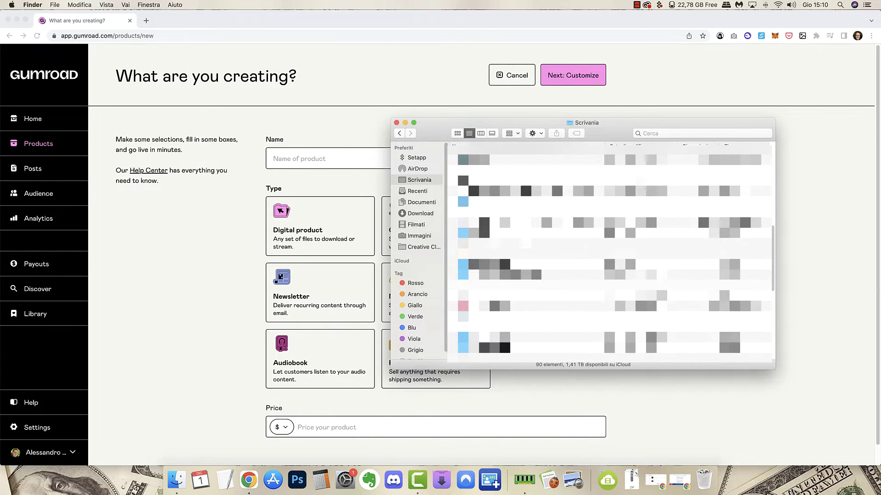
scroll(608, 252, down, 3)
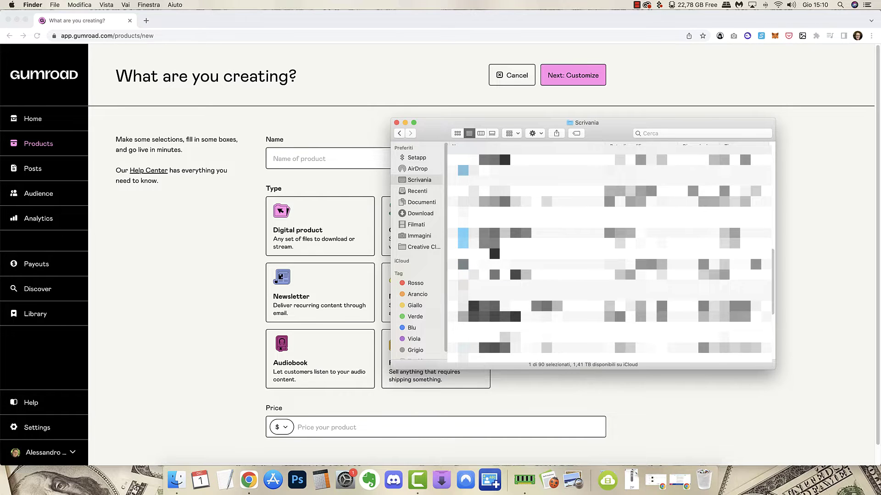
double_click(491, 250)
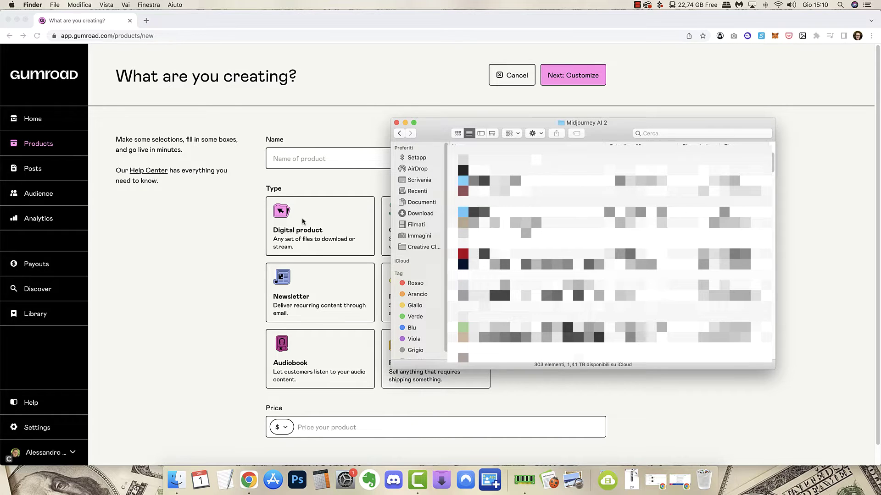
In the Gumroad form, choose Digital product as the product type
click(252, 242)
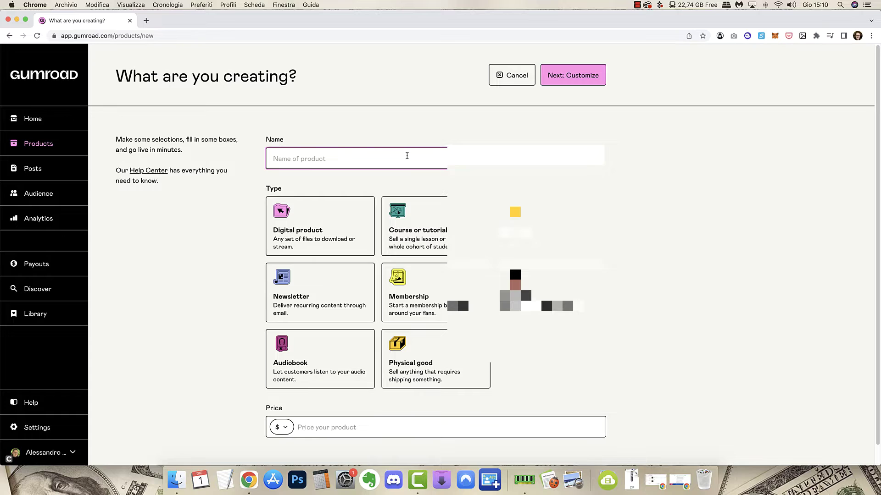
click(330, 238)
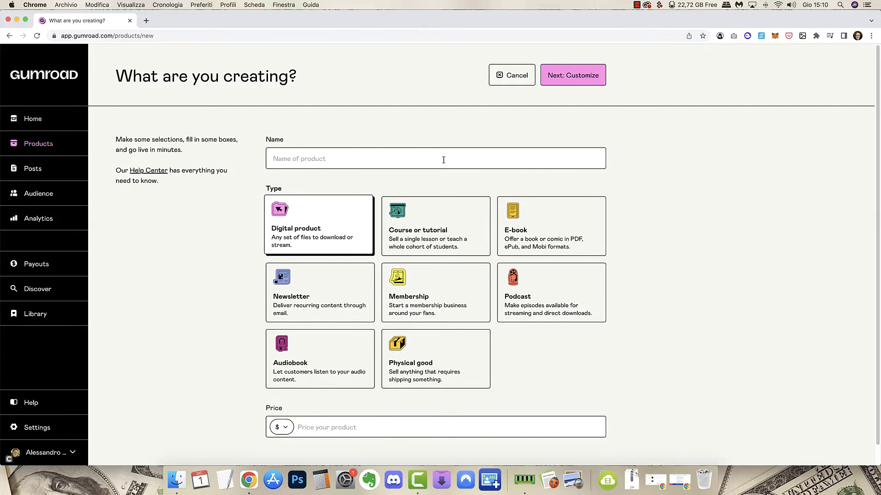
click(346, 153)
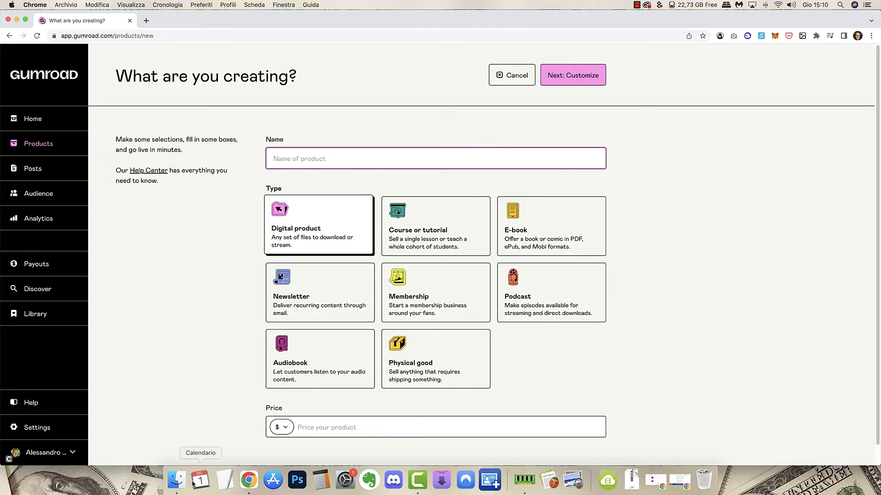
Show Midjourney AI 2 as icons and select the Maincoon cat image
click(176, 480)
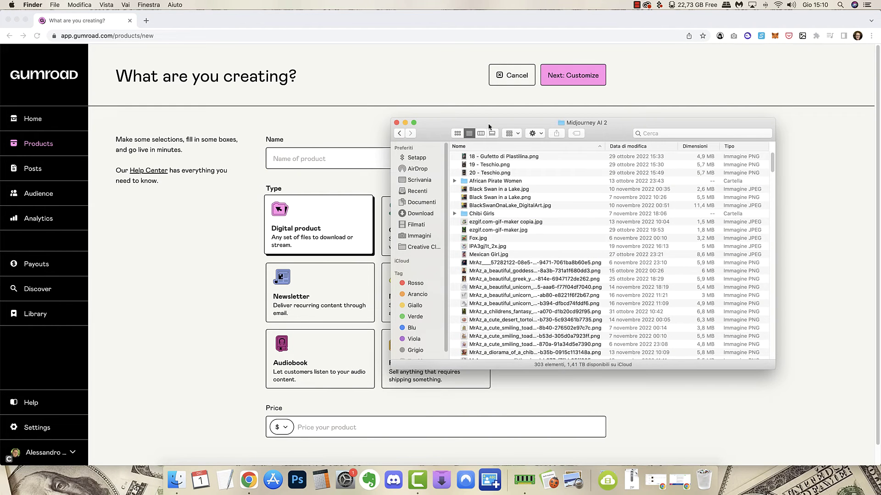
click(457, 133)
scroll(670, 240, down, 2)
scroll(670, 240, down, 5)
scroll(666, 239, down, 5)
scroll(665, 239, down, 3)
scroll(663, 239, down, 3)
scroll(660, 240, down, 3)
scroll(659, 239, up, 3)
scroll(658, 238, down, 1)
click(603, 288)
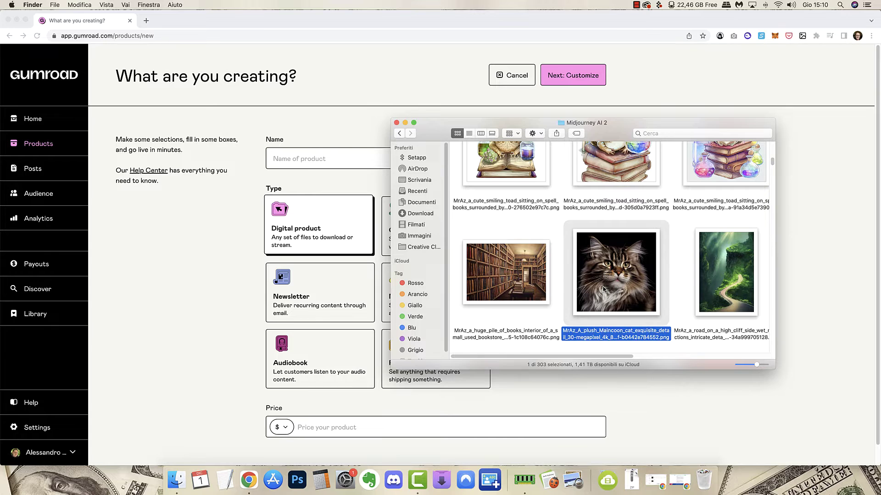
Enter the name 'Maincoon Cat Digital Art' and a $10 price
click(284, 162)
text(Maincoon Cat Digita)
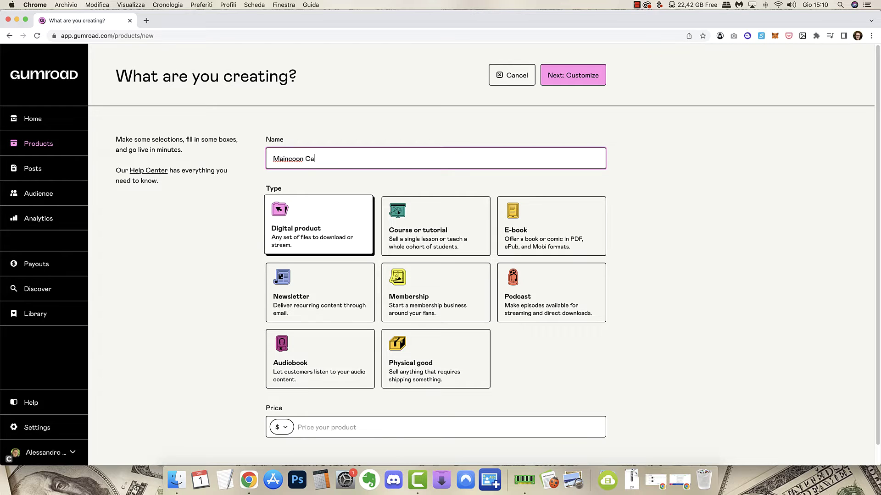
text(l Art -)
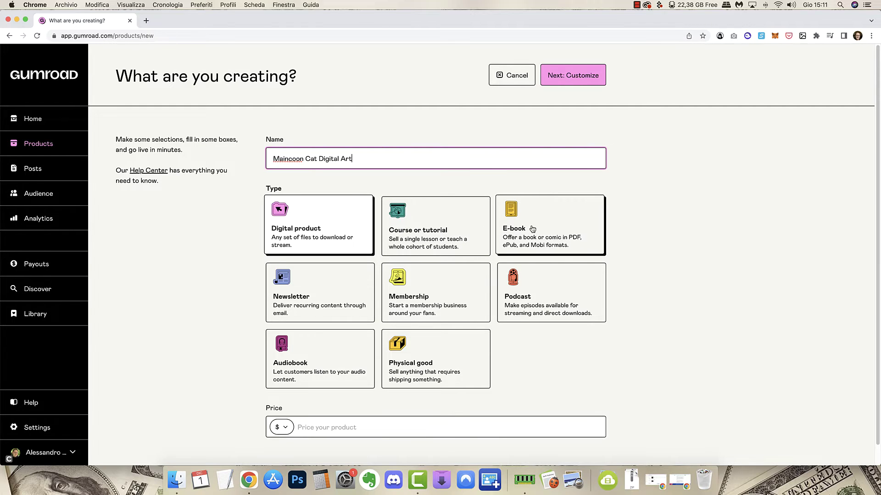
scroll(532, 298, down, 1)
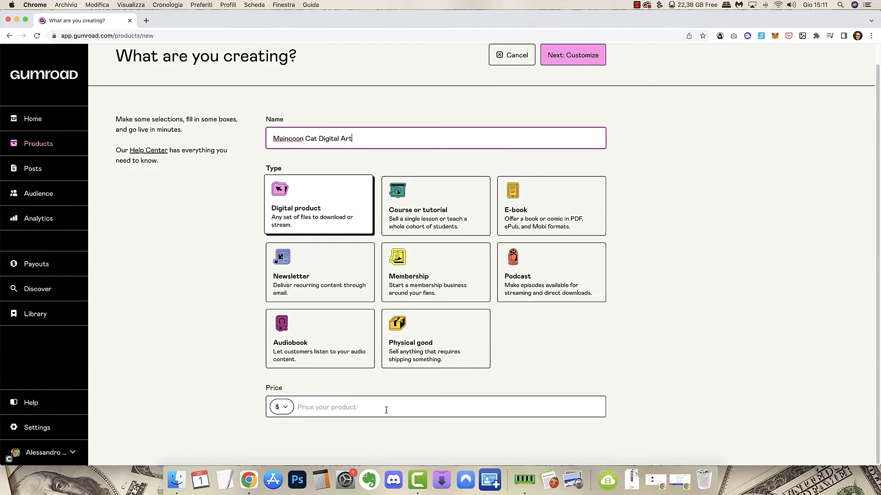
click(313, 411)
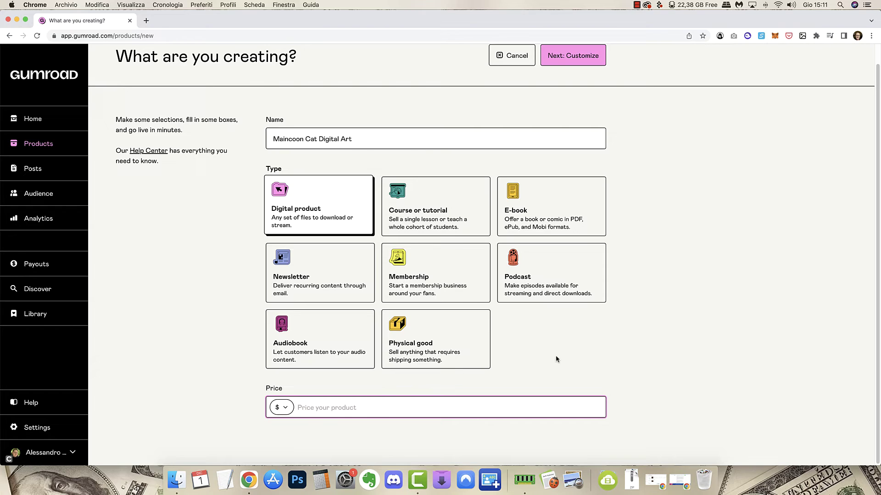
text(10)
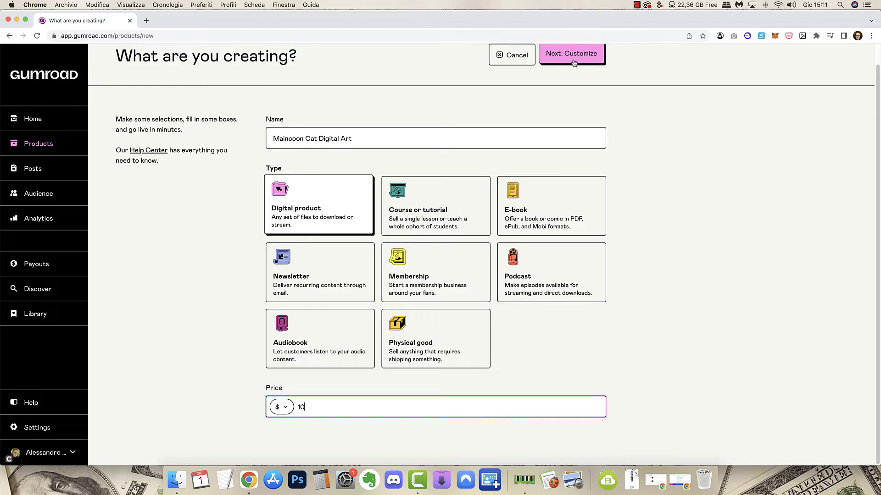
Create the product and begin describing it as a digital Maincoon cat image
click(572, 58)
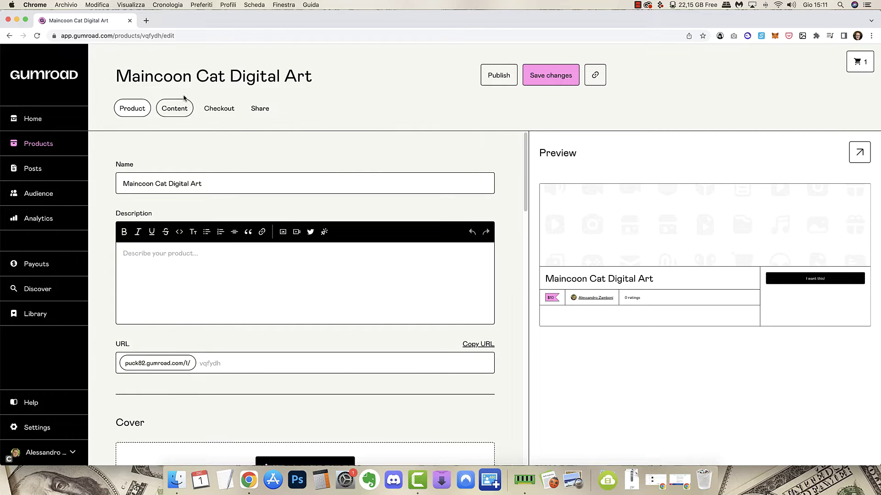
click(171, 278)
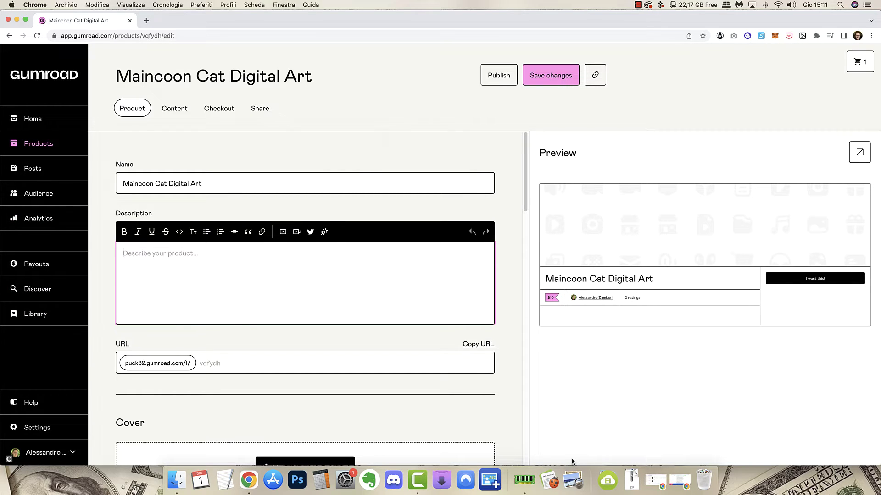
text(This)
text( is a digital image of a Maincoon cat, wonderfully d)
key(BackSpace)
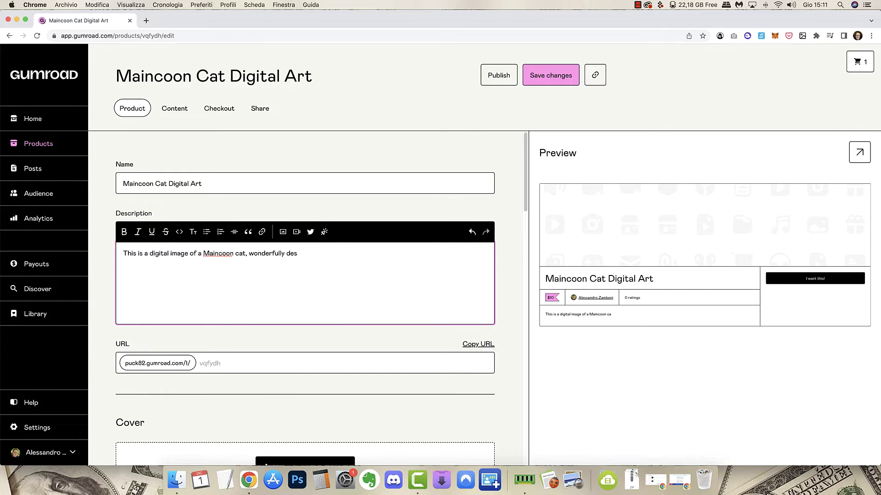
text(ne)
key(BackSpace)
Finish the description listing secondary uses like hoodies, journals and cards, forbidding resale as-is
text(ch you can use in secondary products like)
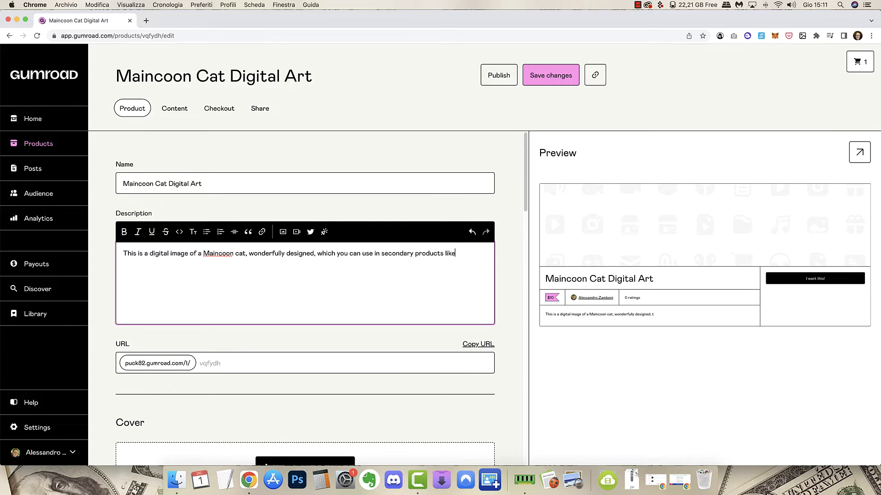
key(BackSpace)
key(BackSpace)
text(rts,)
text( hoodies, agendas,)
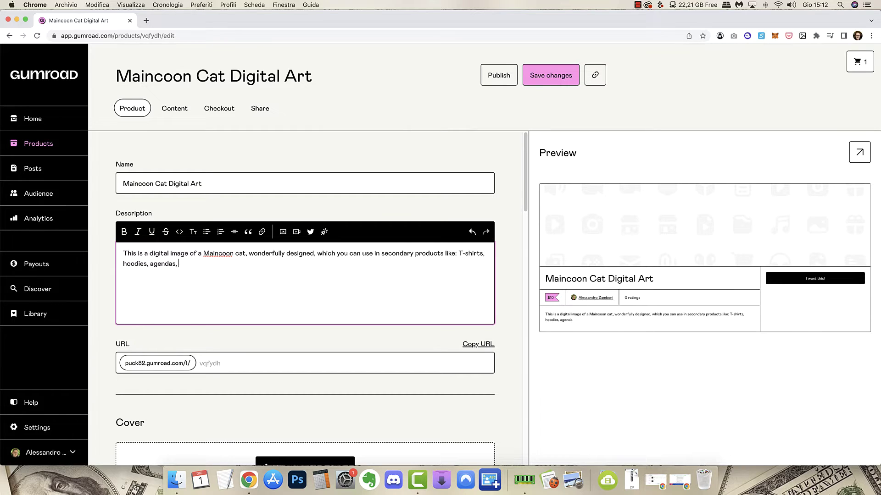
text(journals,)
text(boo, websites, gl)
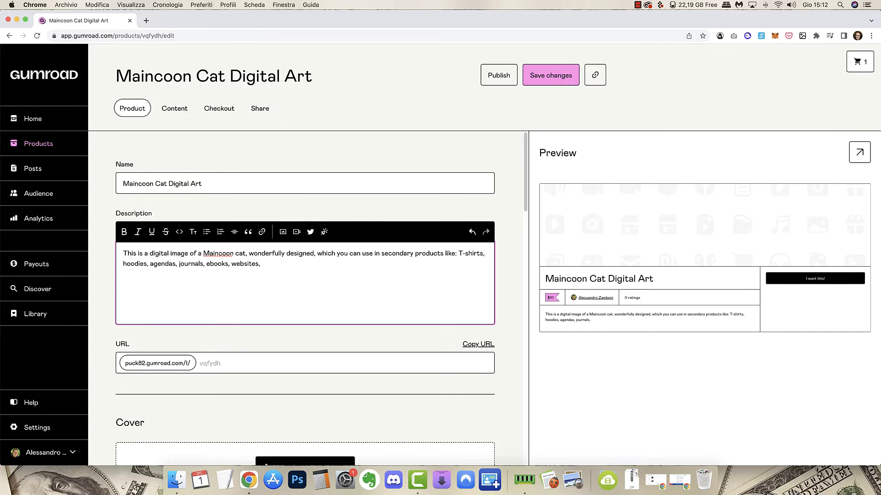
text( blogs)
text(newsletters, )
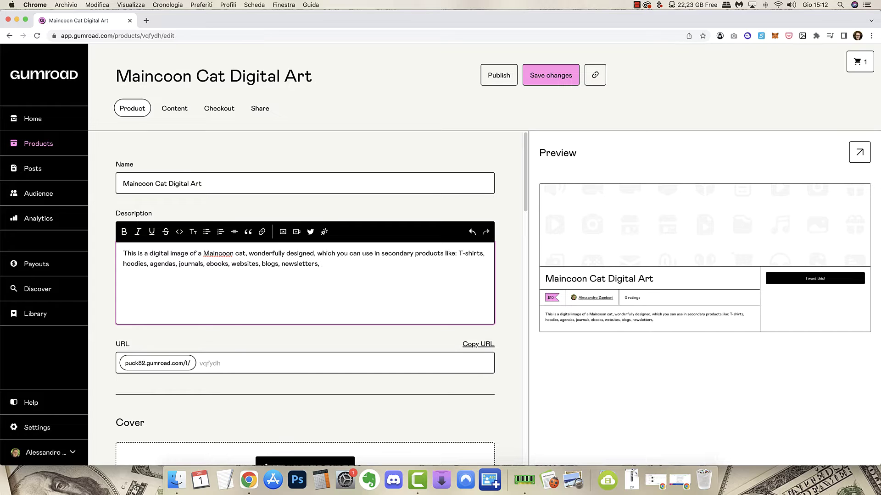
text(oste)
text(rs, birthday cards,)
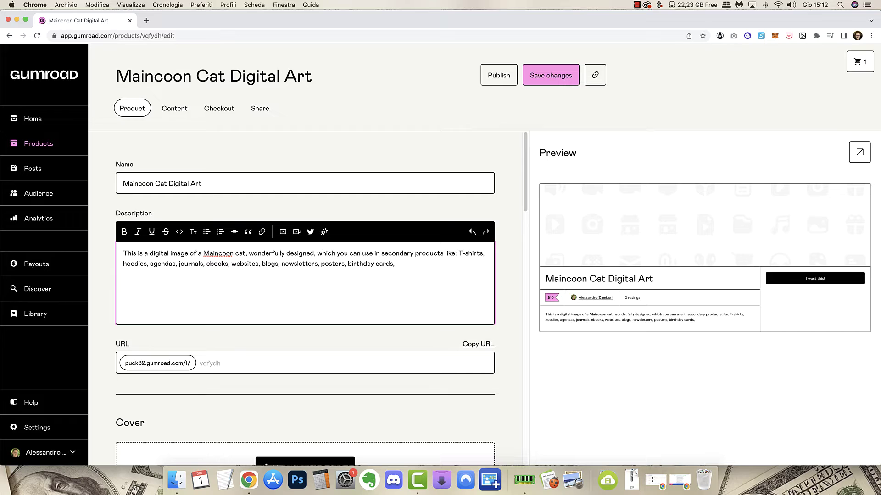
text( and much)
text(, much m)
text(ore.)
text( The un)
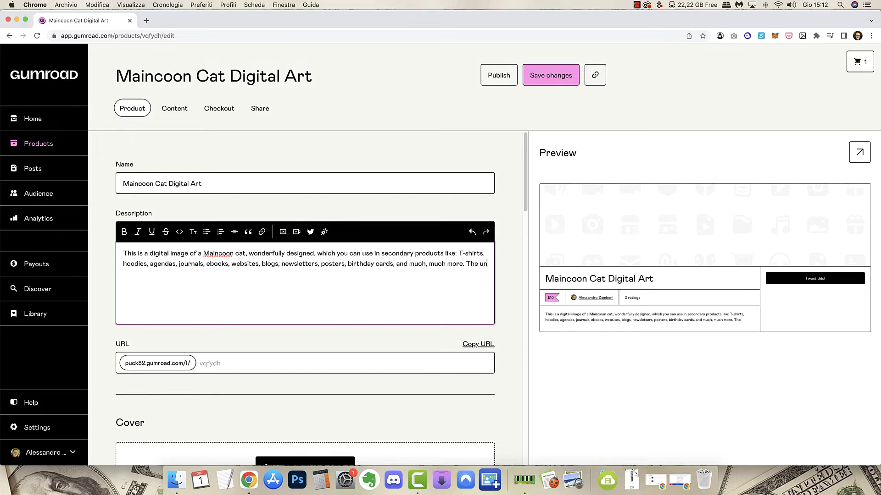
text(ique thing you ca)
text(n't do is resell the iamge a)
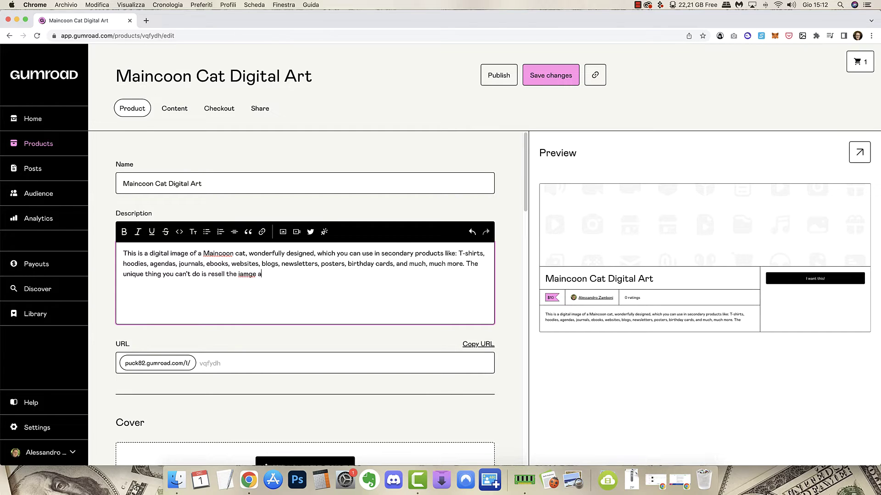
key(BackSpace)
key(BackSpace)
key(BackSpace)
key(BackSpace)
key(BackSpace)
text(m)
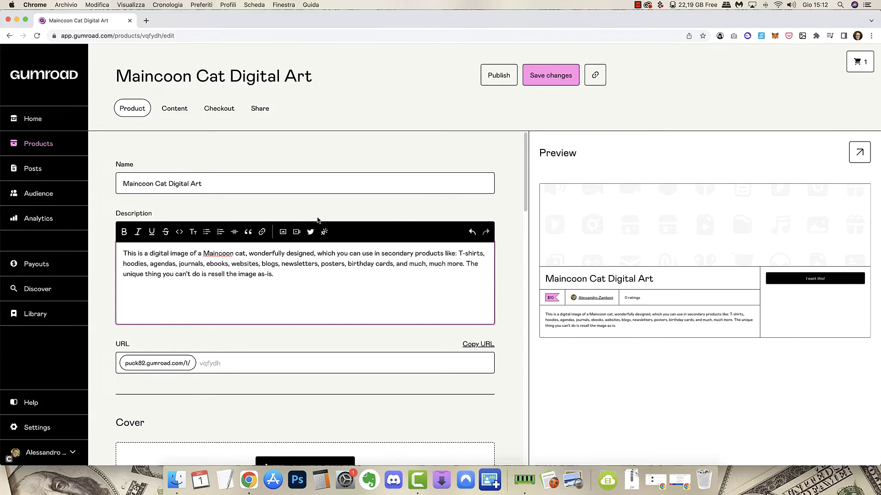
Set the product link ending to maincooncat, then try dragging the cat image onto Cover
click(214, 359)
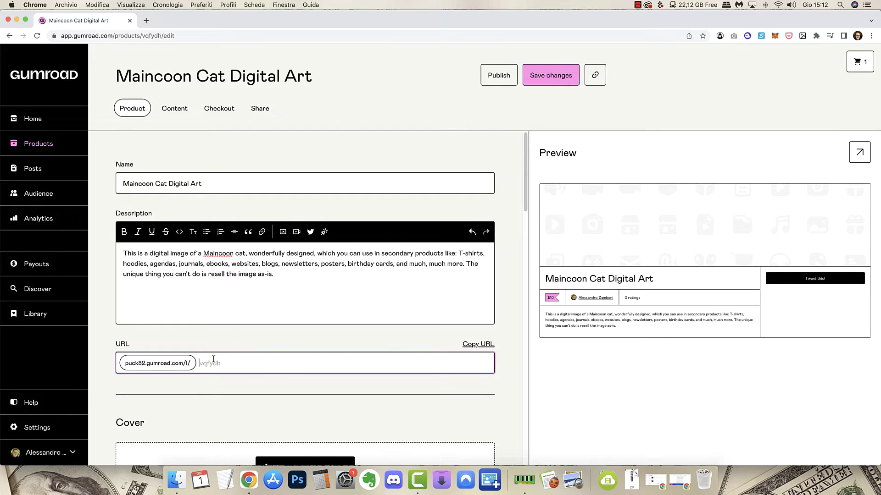
text(maincooncat)
scroll(226, 359, down, 1)
scroll(224, 362, down, 5)
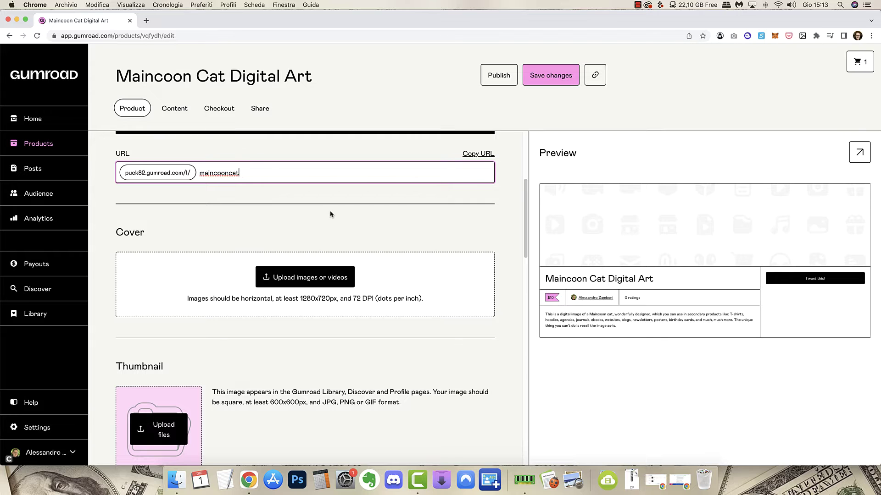
click(175, 489)
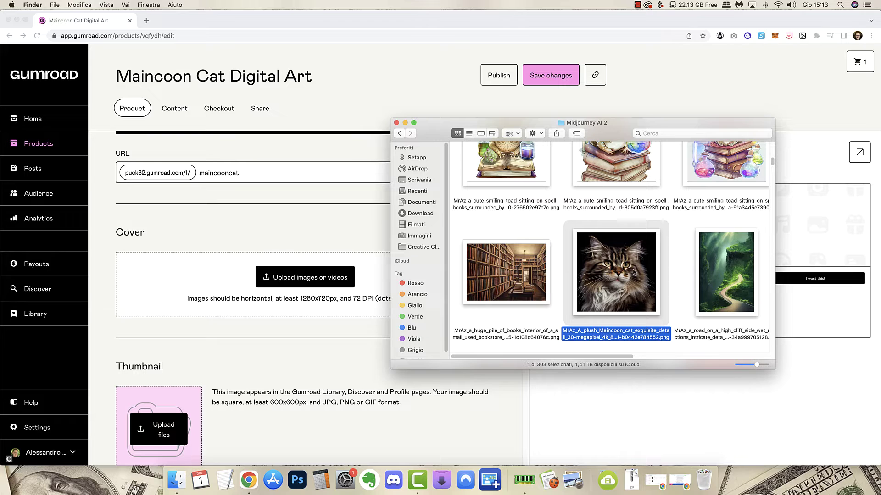
drag(634, 271, 316, 271)
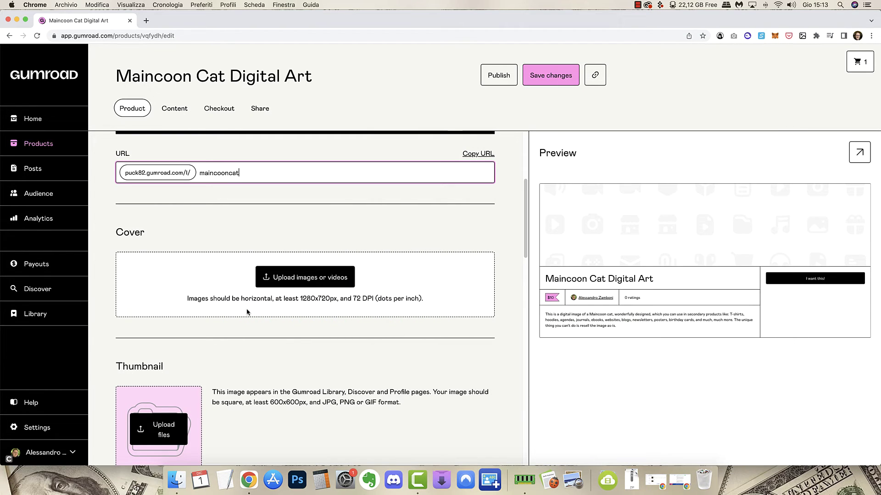
Upload the Maincoon cat picture from the Midjourney AI 2 folder via Computer files as cover
click(314, 276)
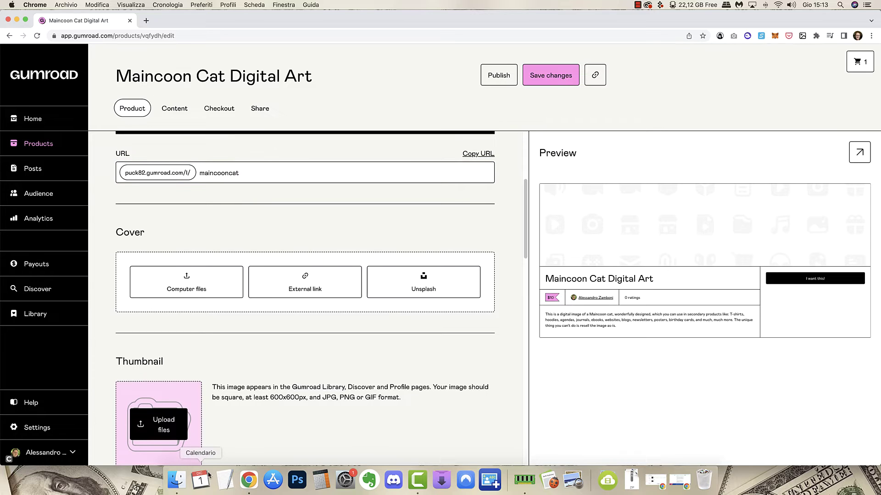
click(169, 479)
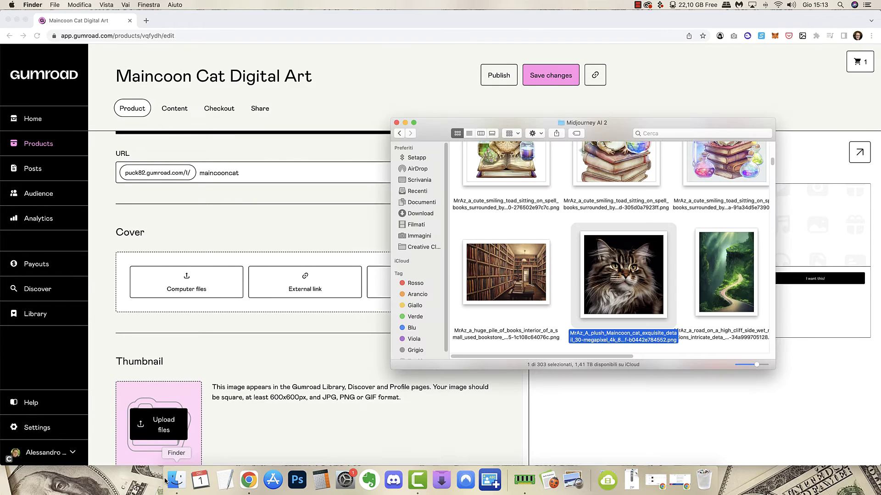
click(201, 346)
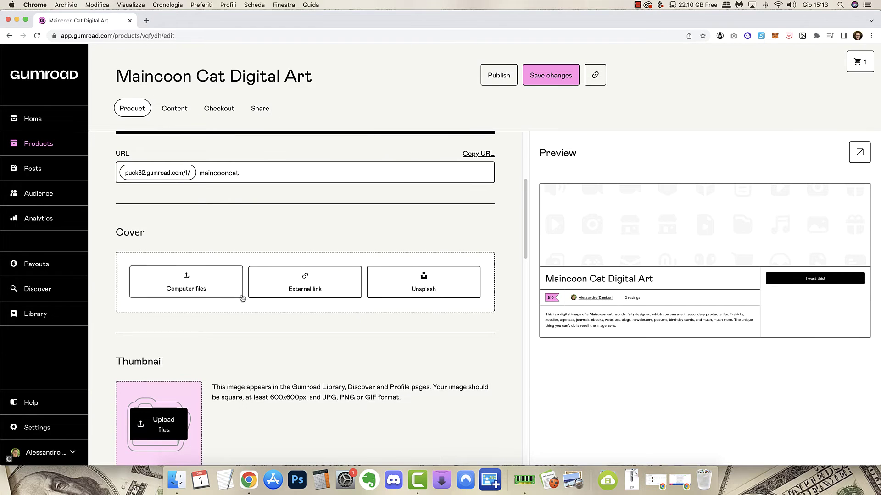
click(183, 278)
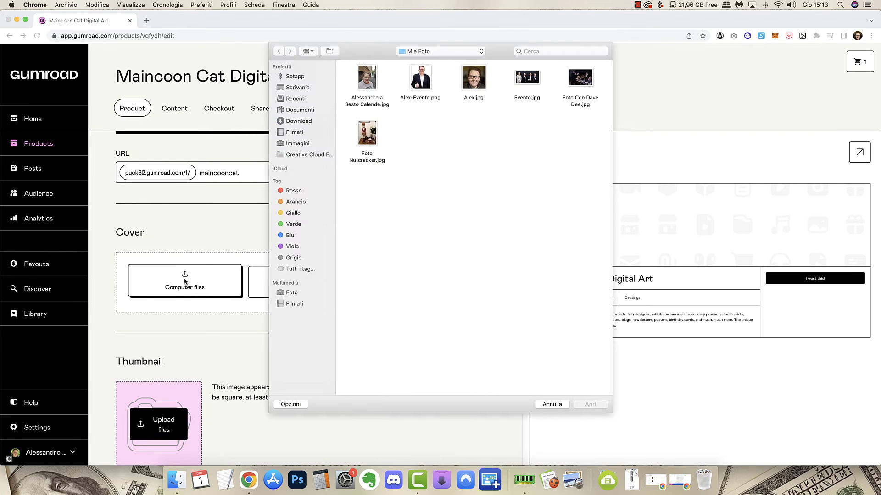
click(303, 88)
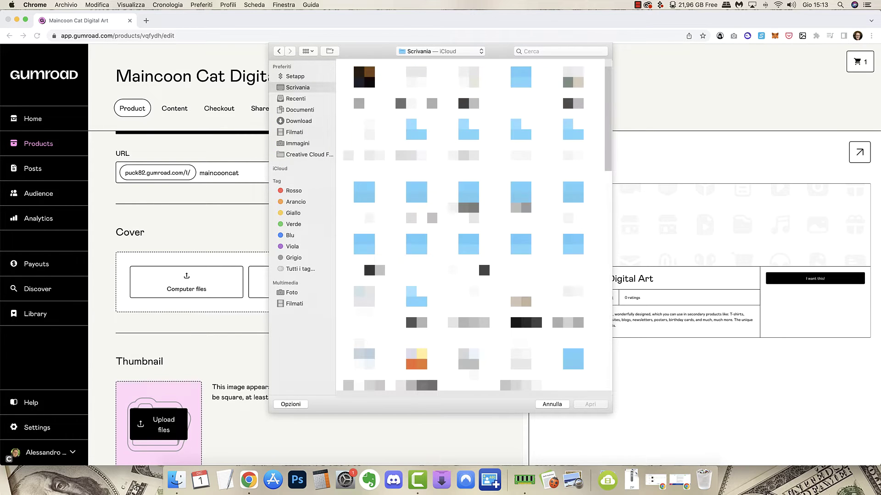
scroll(411, 68, down, 5)
scroll(464, 99, down, 5)
scroll(464, 99, down, 5)
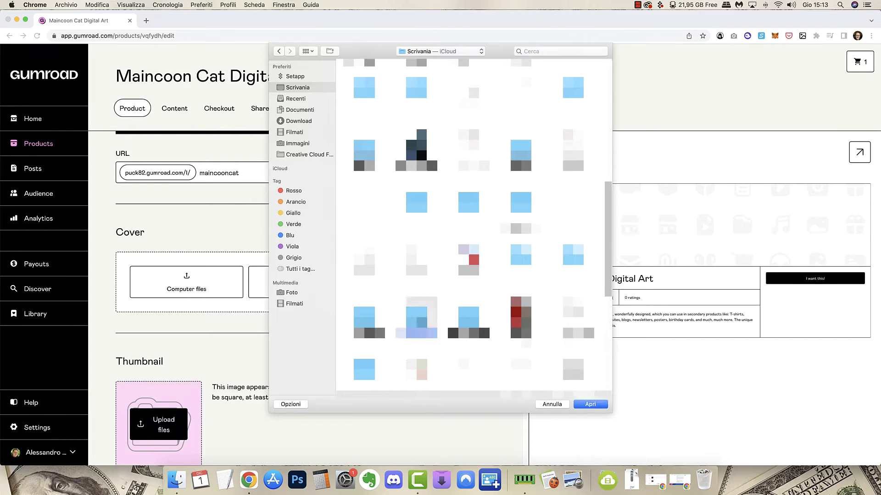
double_click(418, 120)
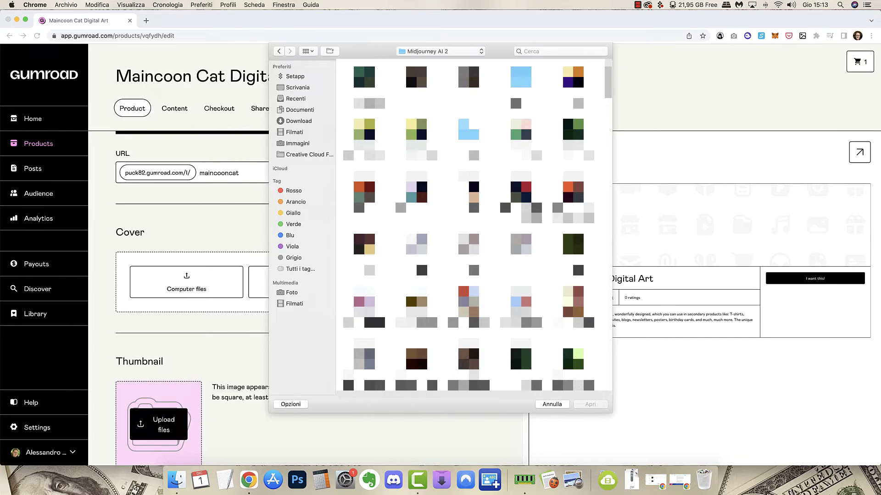
double_click(469, 360)
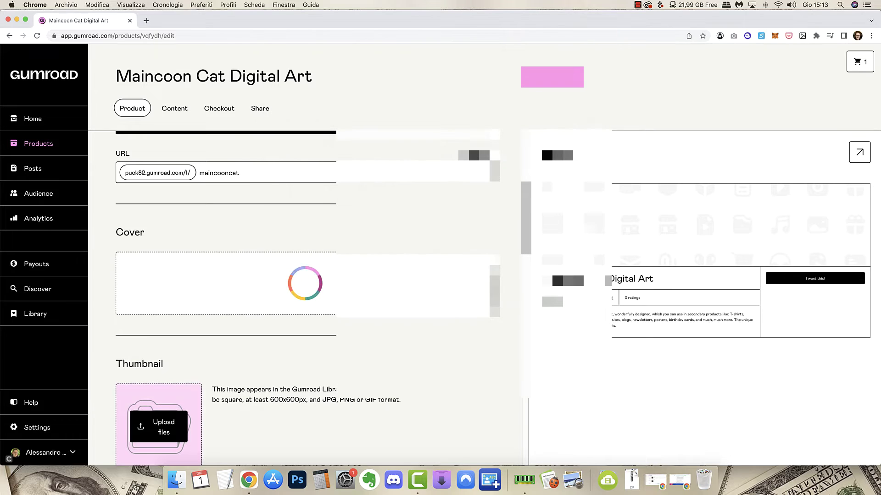
Preview 00goldrose-min.png from the desktop in Finder, close it, and return to Chrome
click(176, 480)
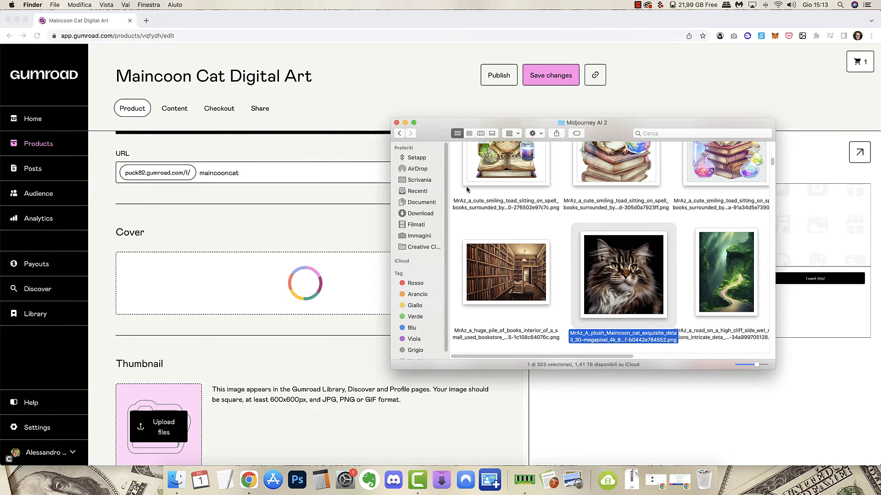
click(398, 133)
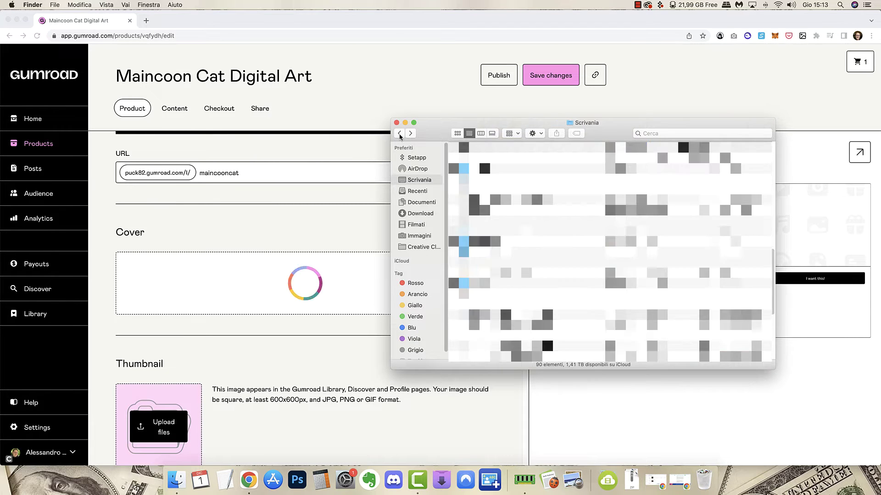
scroll(485, 301, up, 10)
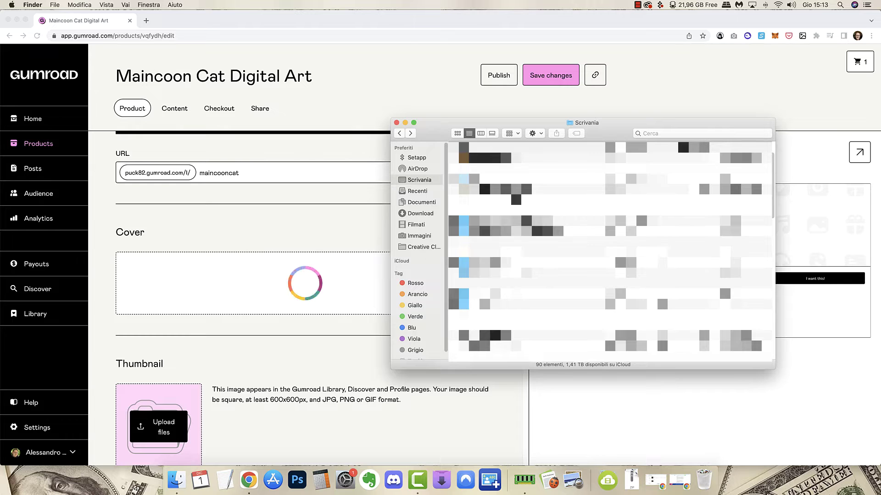
double_click(528, 158)
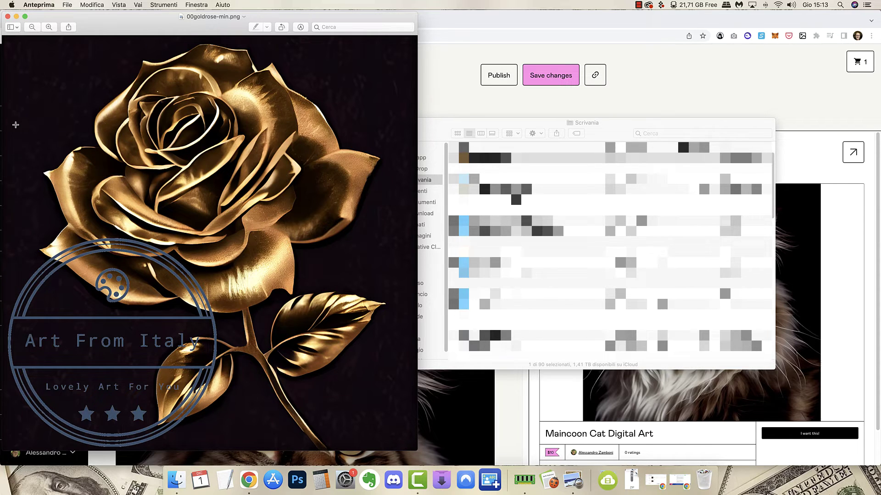
click(7, 18)
click(296, 309)
scroll(399, 310, down, 2)
scroll(398, 310, down, 4)
scroll(383, 318, down, 6)
scroll(129, 390, down, 1)
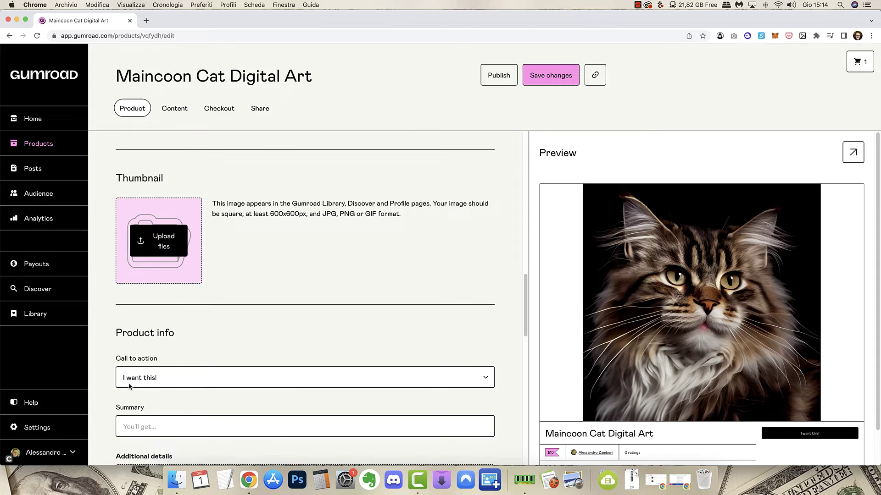
click(129, 385)
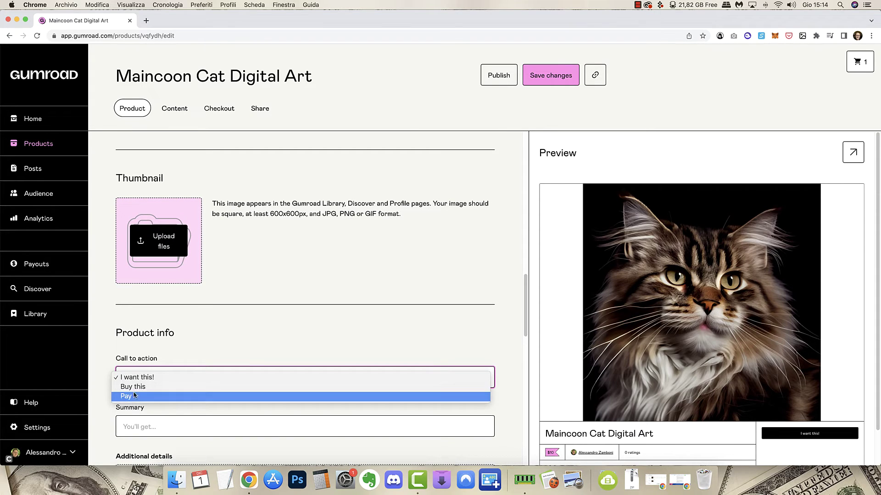
click(273, 335)
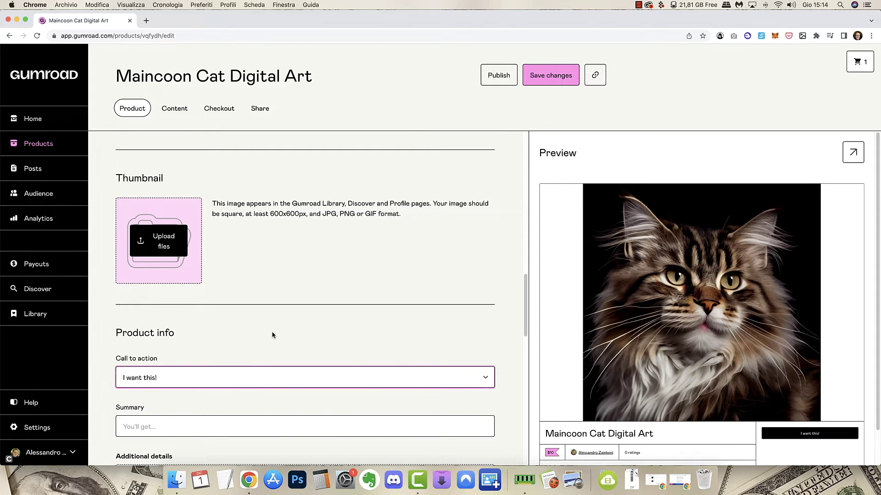
click(223, 348)
scroll(223, 348, up, 3)
scroll(223, 349, up, 3)
scroll(184, 341, down, 2)
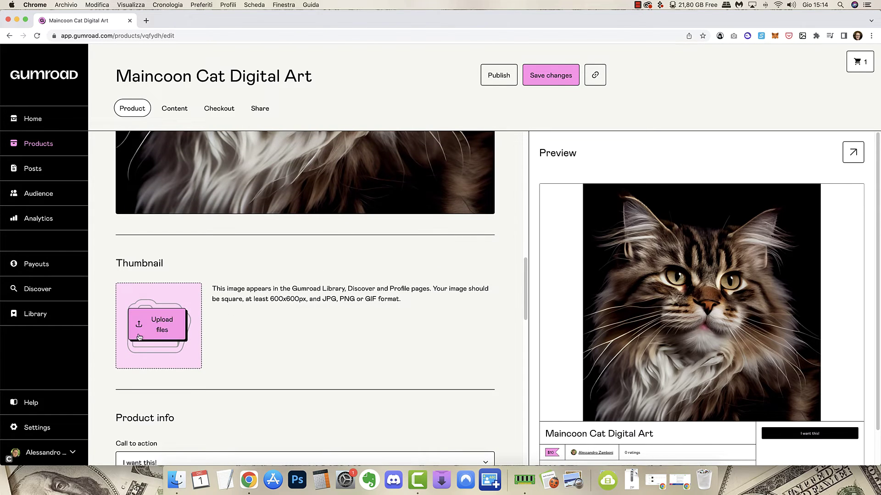
scroll(221, 340, down, 3)
scroll(275, 354, up, 3)
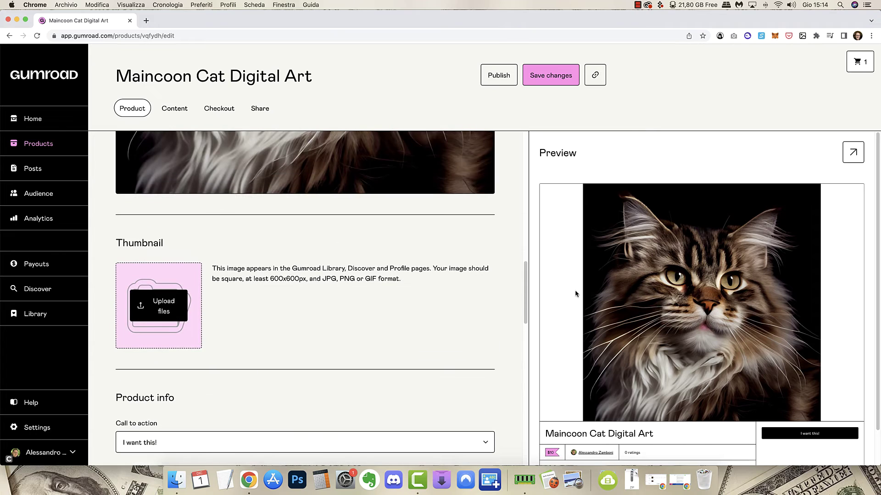
scroll(208, 409, down, 4)
scroll(174, 367, down, 1)
Enter the summary 'A digital image you can use in your projects, even commercially.'
click(125, 361)
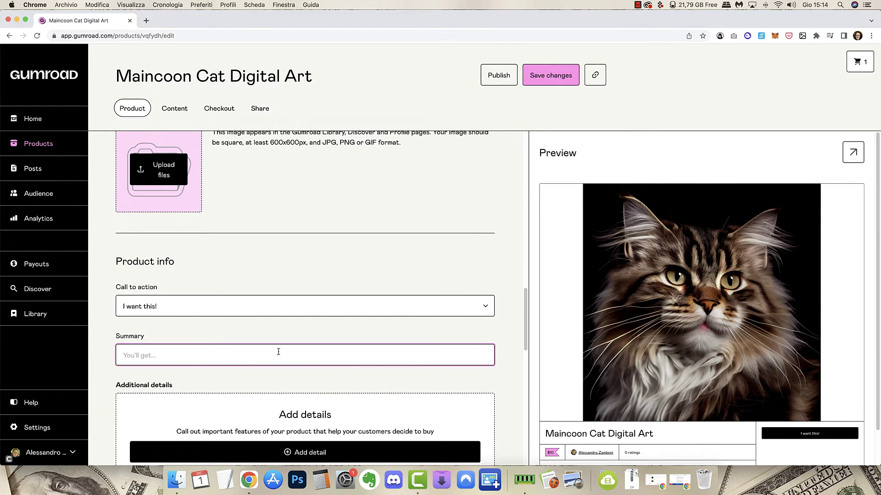
text(AS)
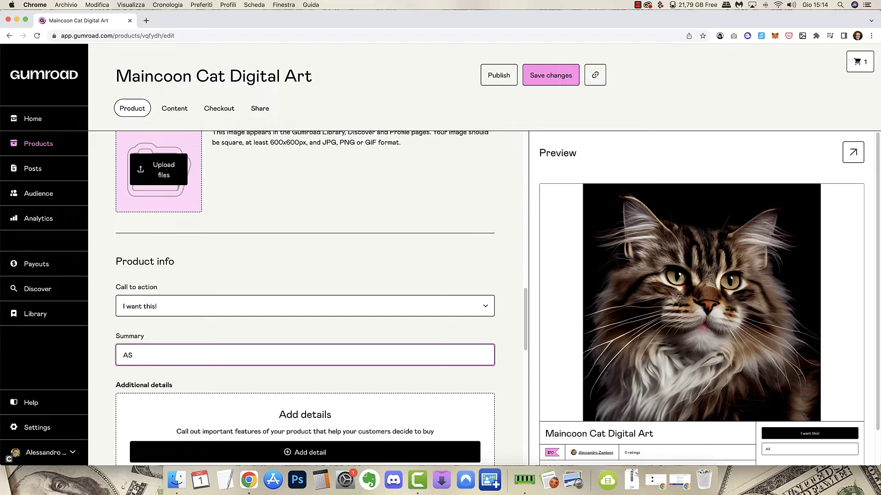
text(al image you can use in your)
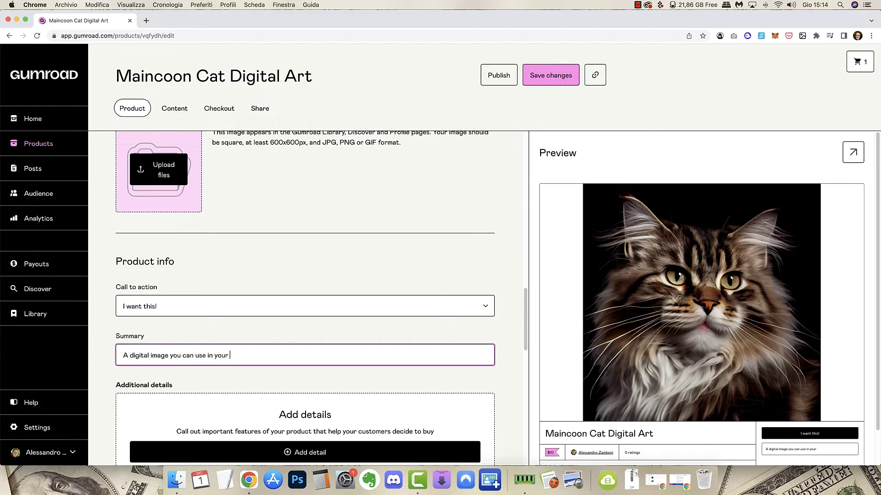
text(proje)
text(cts.)
scroll(423, 348, down, 2)
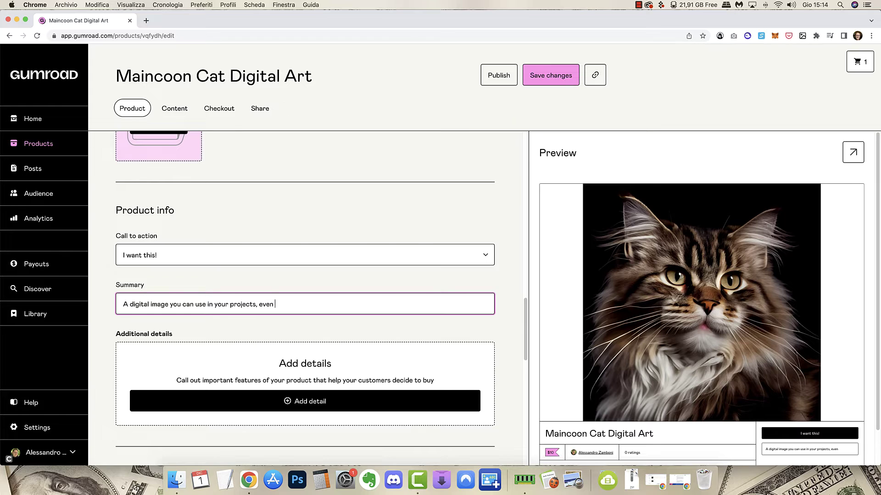
text(commercially.)
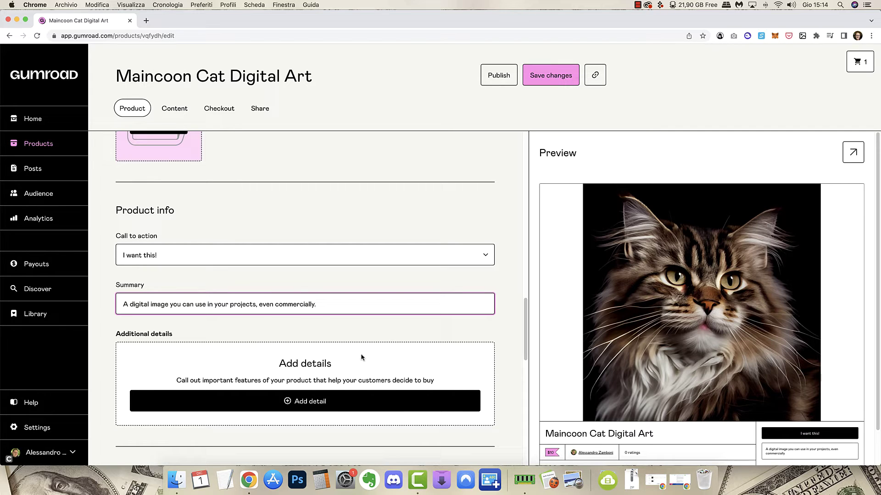
scroll(361, 357, down, 3)
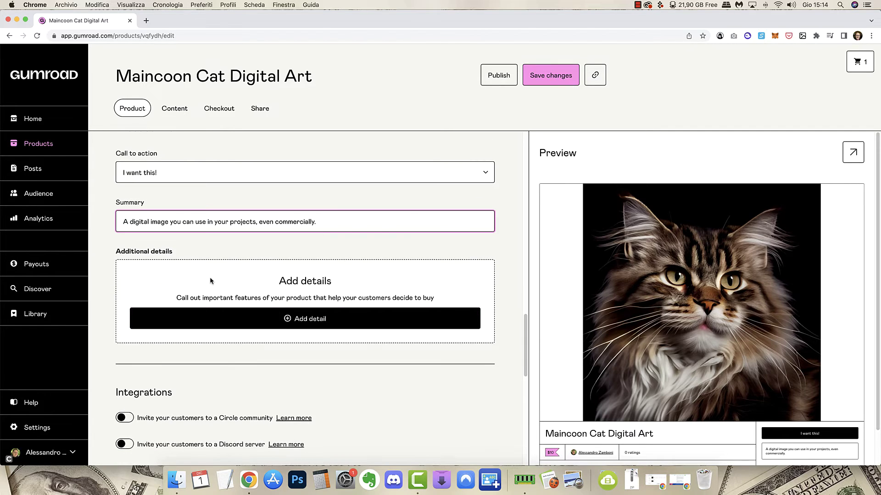
click(288, 321)
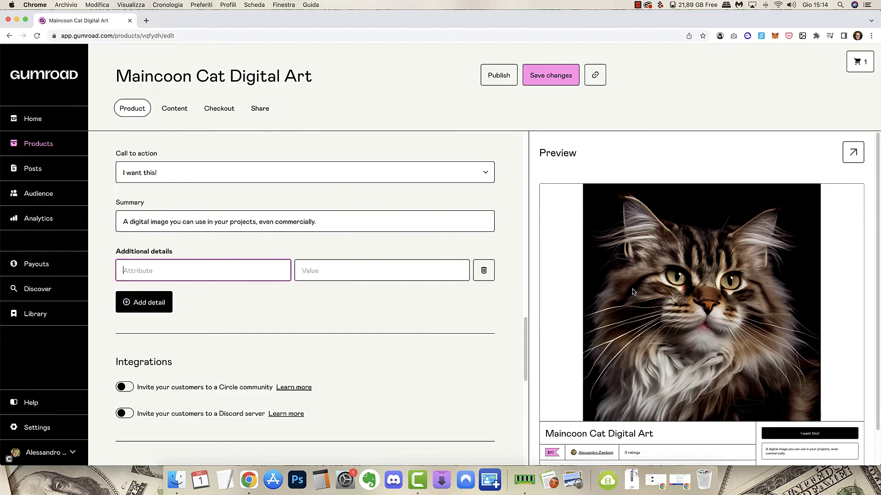
click(485, 278)
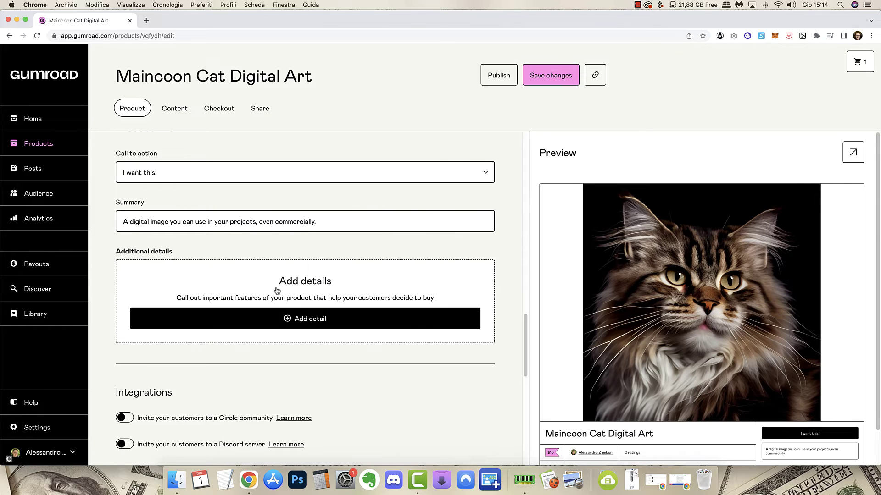
scroll(274, 303, down, 3)
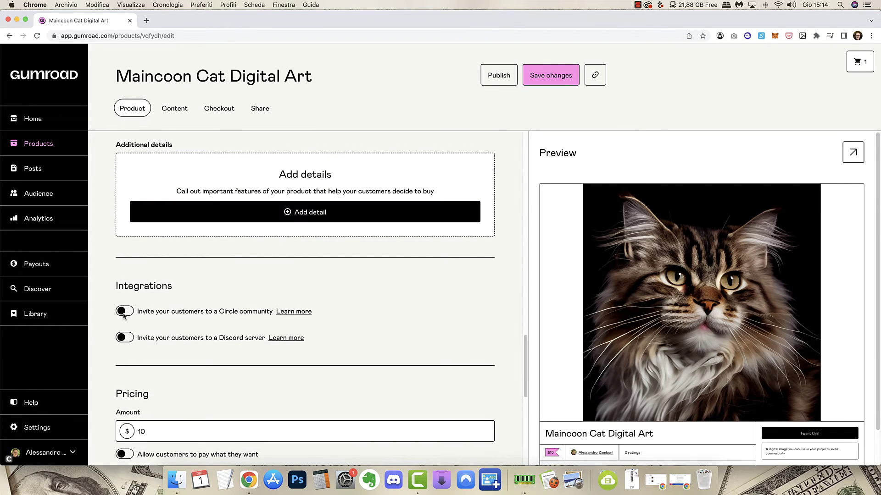
scroll(201, 331, down, 1)
scroll(200, 331, down, 3)
scroll(138, 275, up, 1)
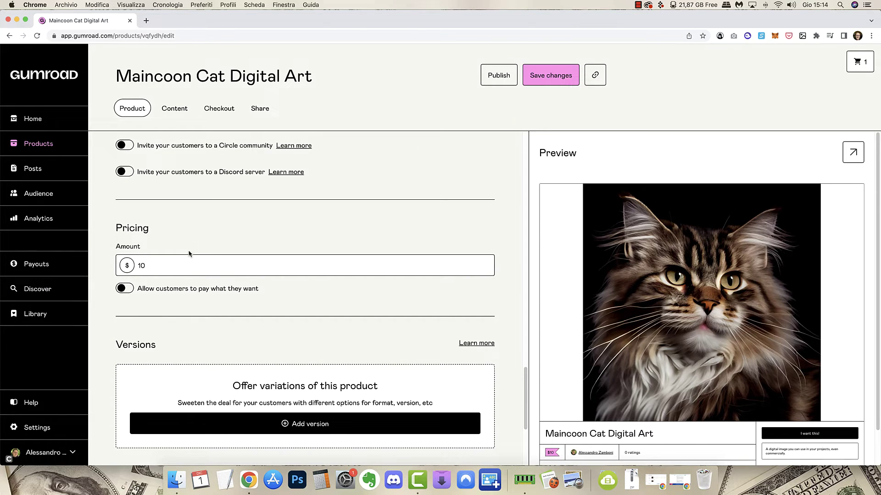
scroll(158, 298, down, 1)
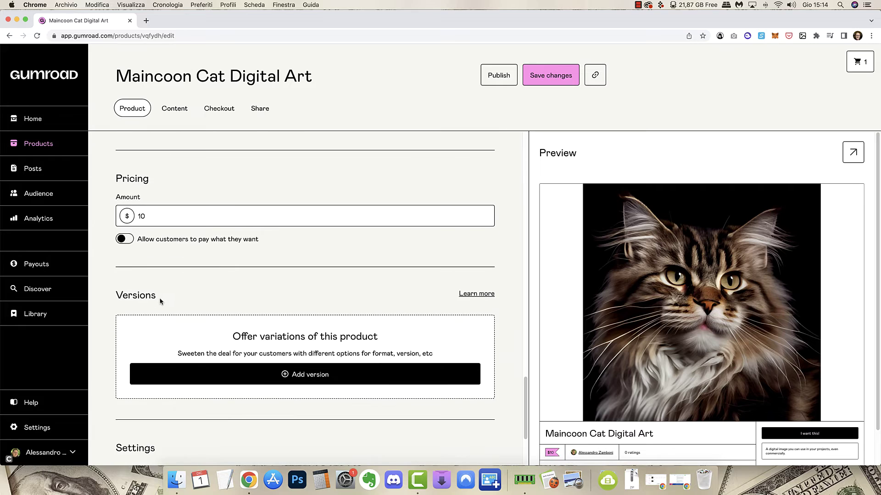
click(127, 242)
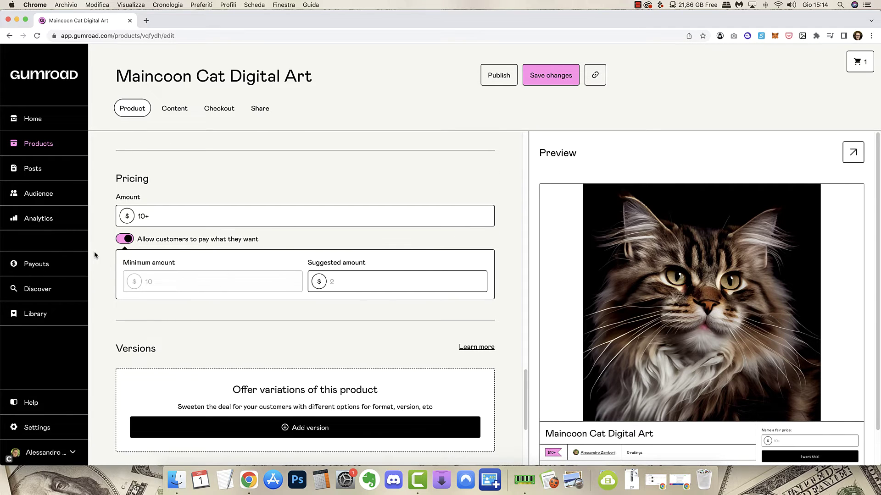
click(125, 239)
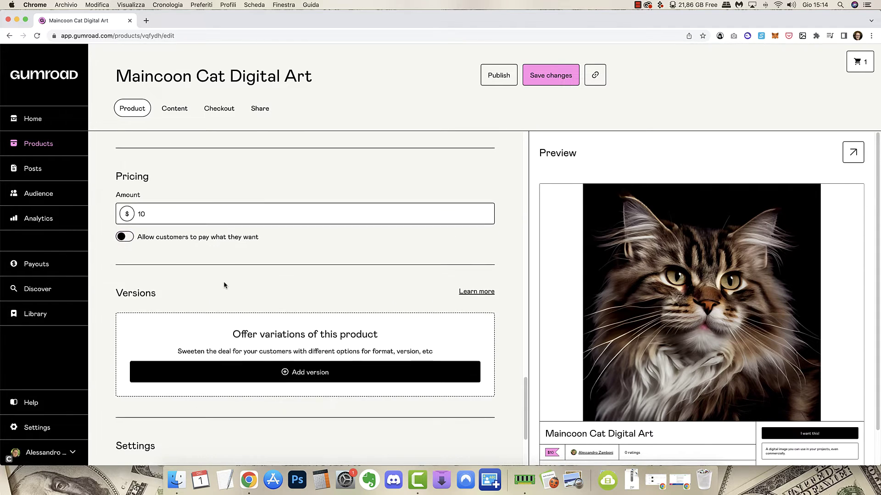
scroll(224, 285, down, 2)
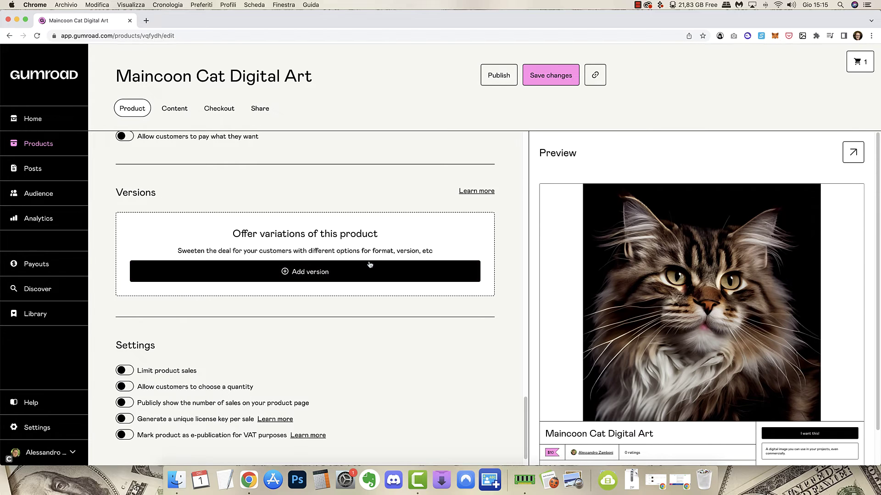
scroll(367, 267, down, 1)
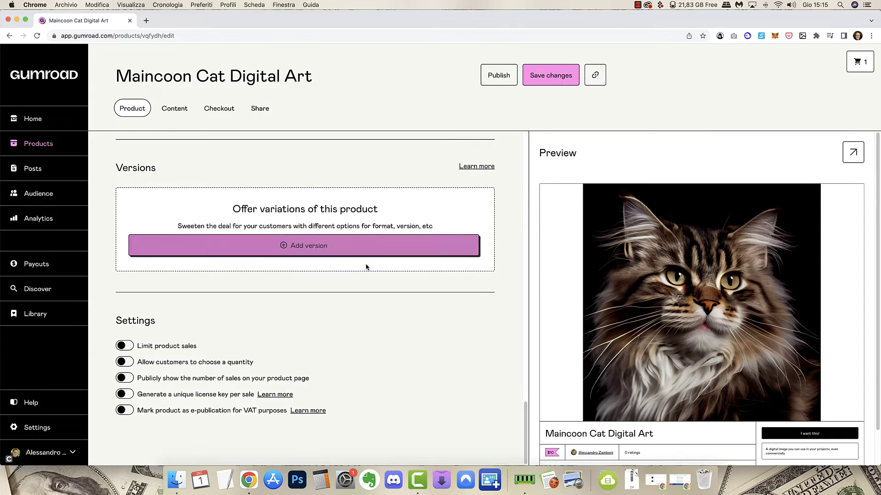
Turn on Limit product sales with a maximum of 83 purchases
click(128, 348)
click(149, 393)
text(100)
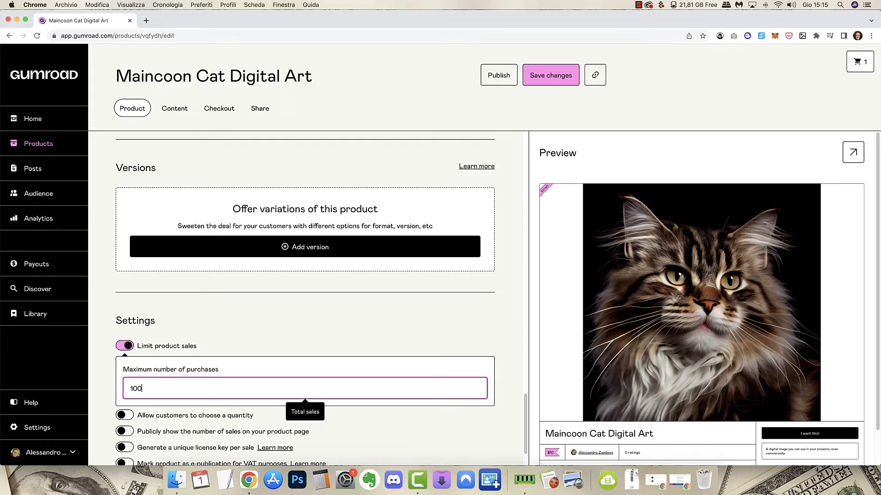
key(BackSpace)
key(BackSpace)
key(BackSpace)
text(83)
click(335, 316)
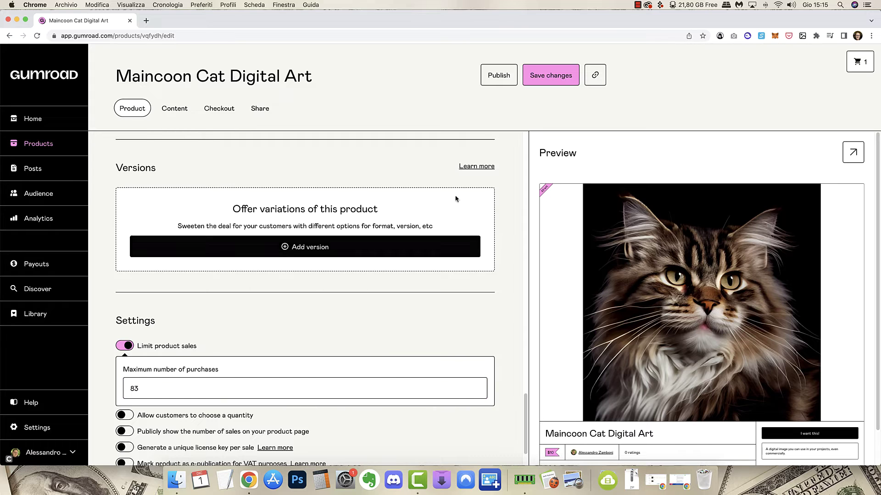
Switch the VAT e-publication setting on, then back off
scroll(284, 330, down, 2)
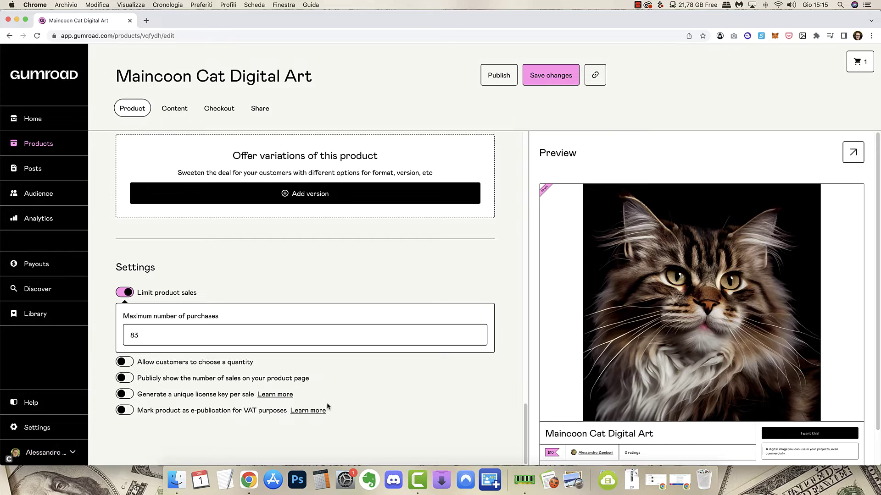
scroll(329, 405, up, 1)
scroll(328, 405, down, 1)
click(129, 416)
scroll(321, 416, up, 2)
scroll(320, 416, up, 3)
scroll(321, 416, down, 5)
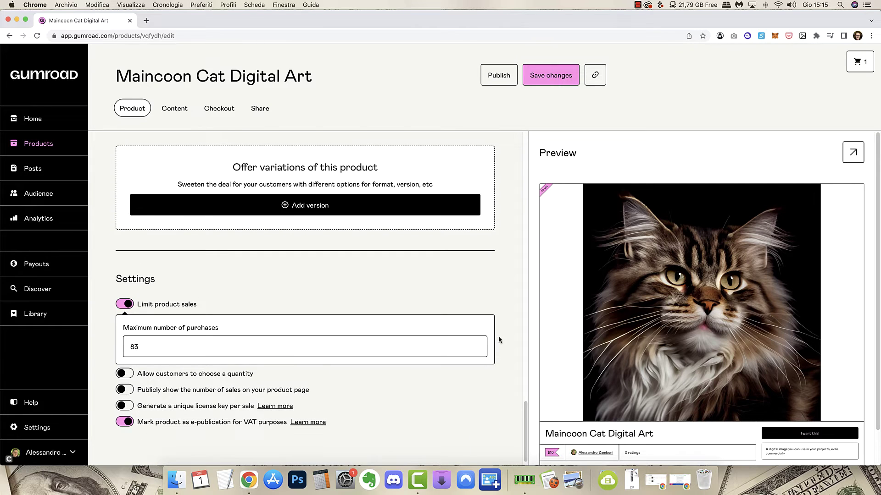
click(124, 422)
scroll(648, 443, down, 2)
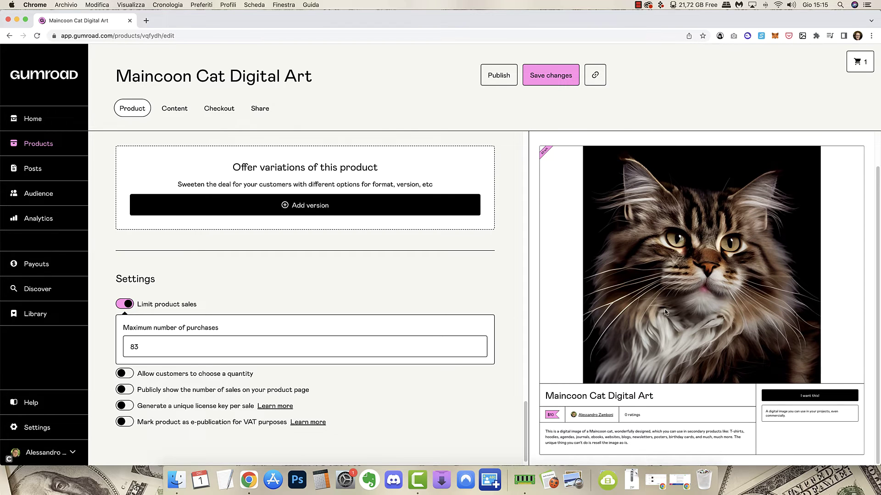
Go to the Checkout settings and keep shipping information set to Not required
click(176, 114)
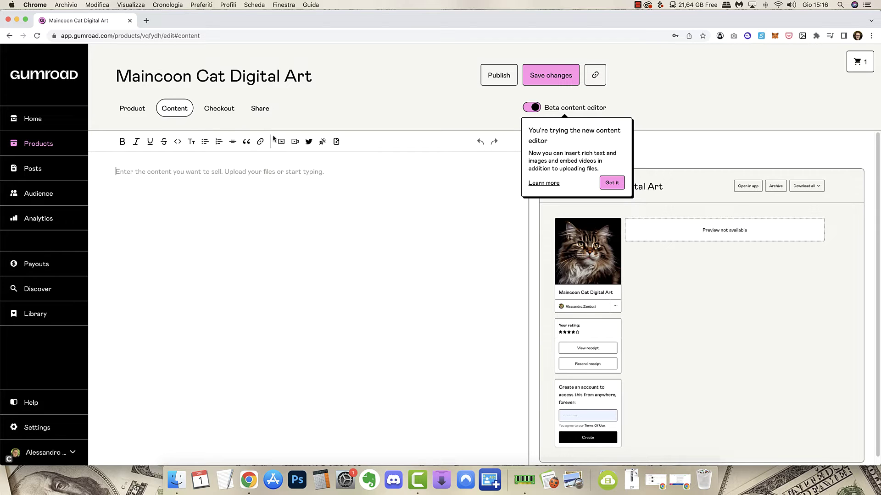
click(226, 111)
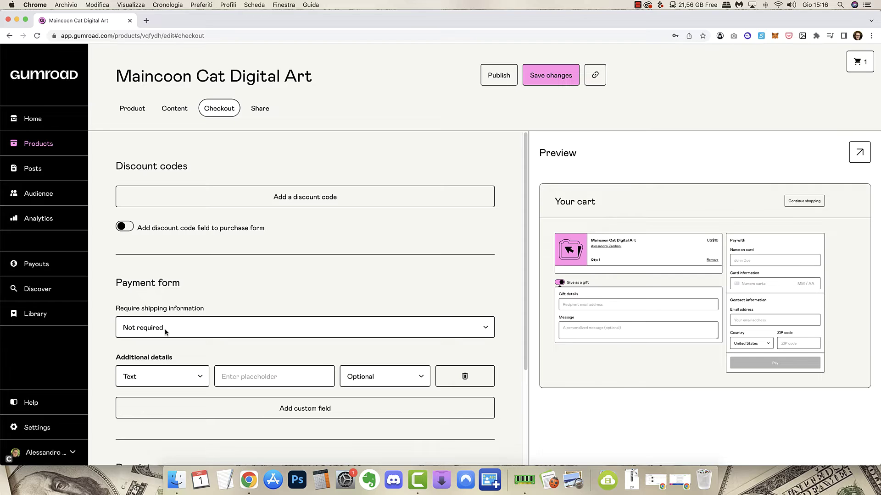
click(165, 333)
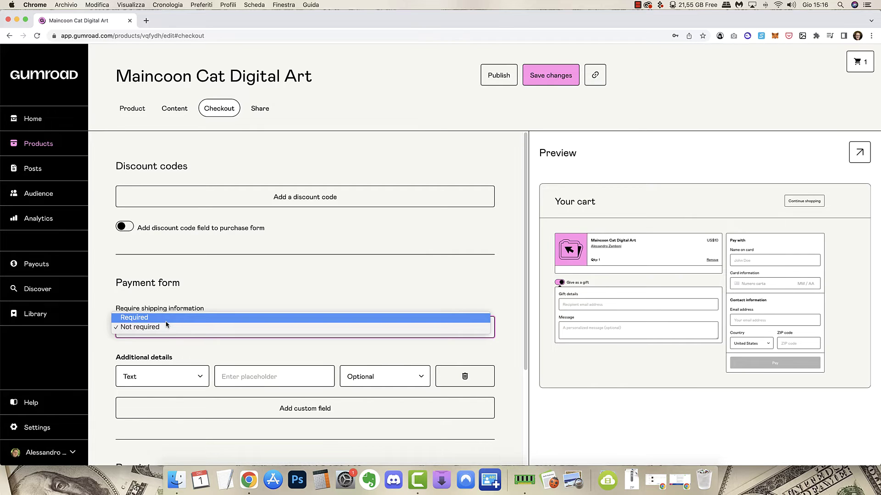
click(166, 326)
scroll(169, 357, down, 3)
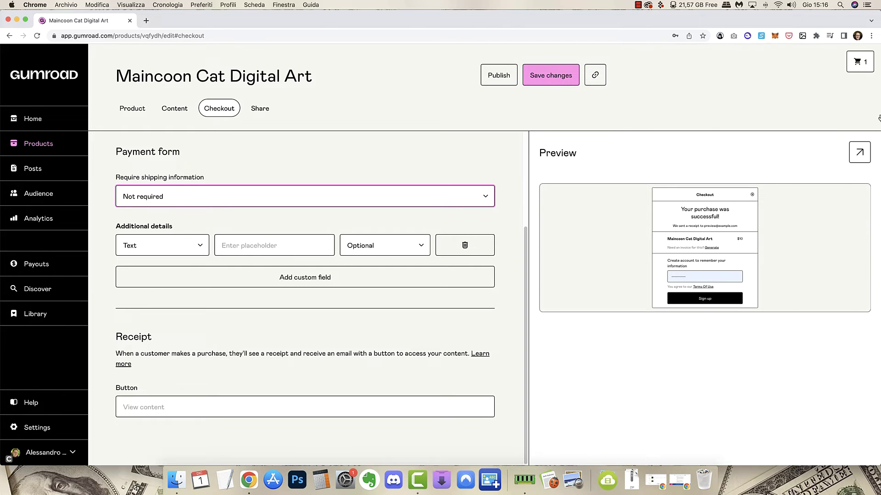
scroll(390, 338, up, 3)
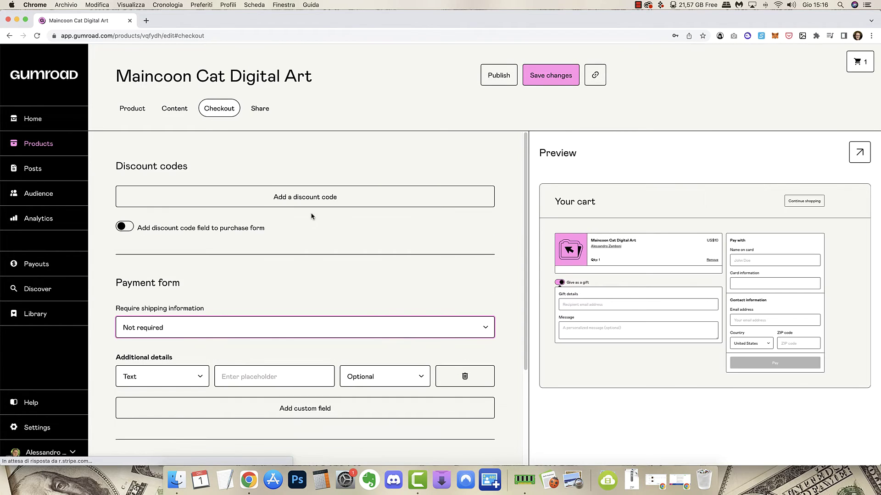
Dismiss the publish-first warning, then save changes and publish the product
click(264, 114)
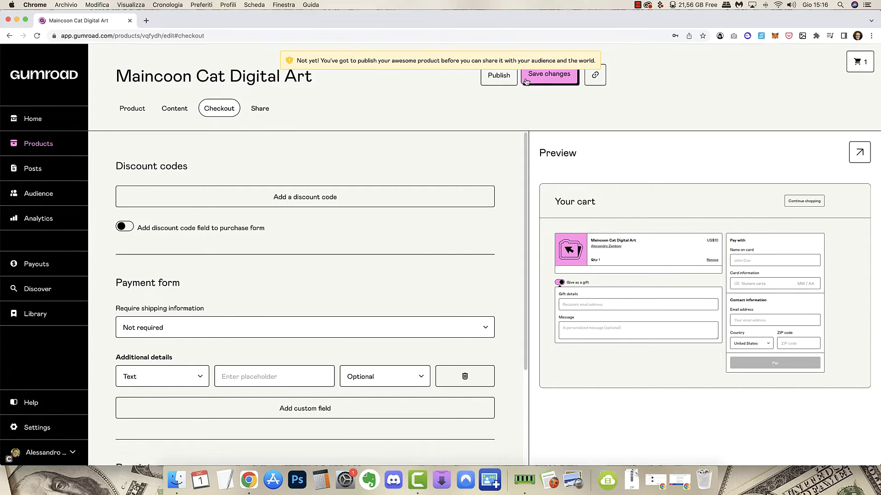
click(560, 78)
click(560, 78)
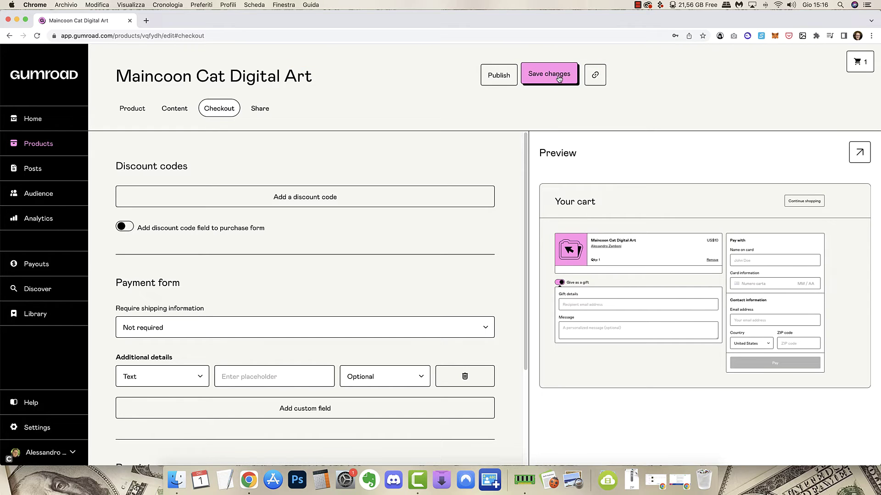
click(491, 79)
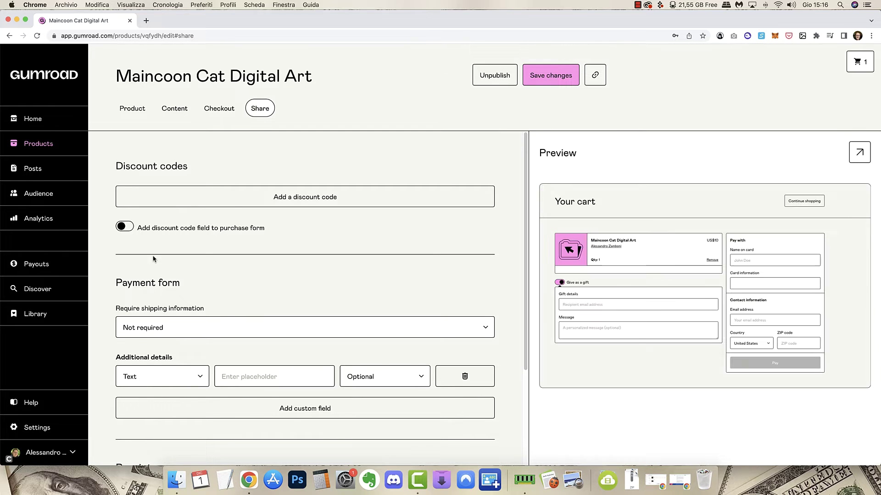
In the Share settings, choose Drawing & Painting > Digital Illustration as the Discover category
click(264, 111)
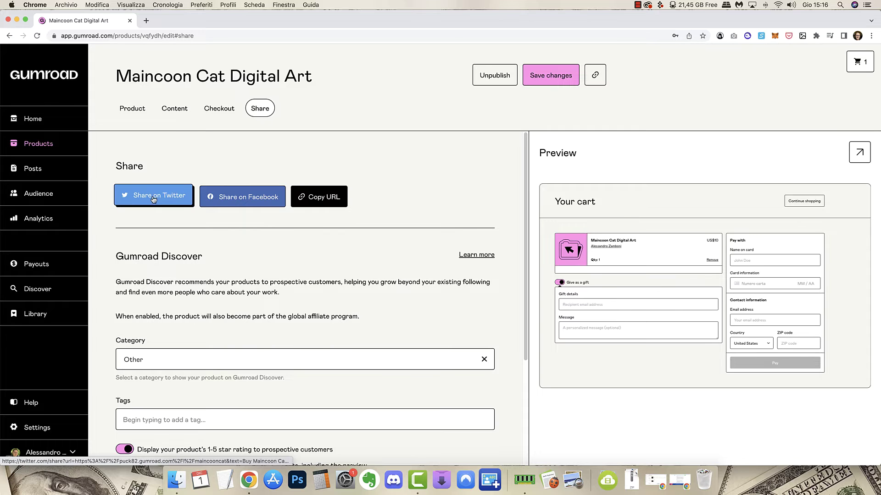
scroll(375, 211, down, 5)
scroll(108, 301, up, 2)
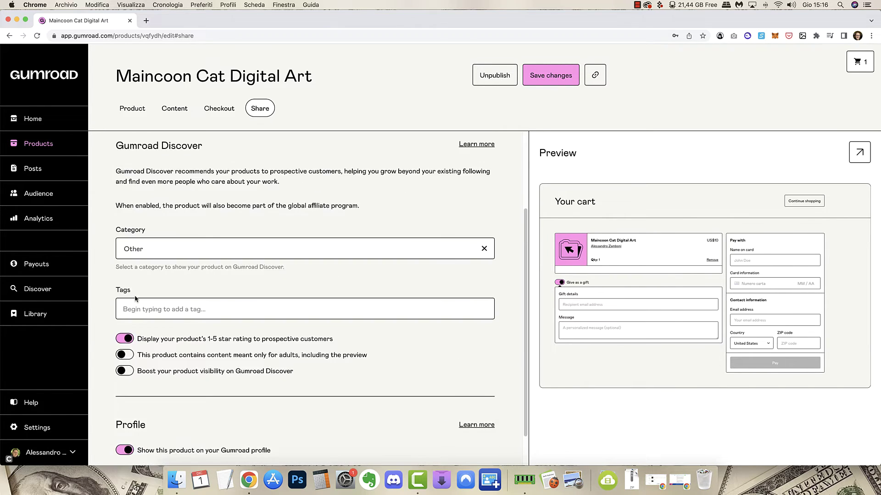
scroll(106, 300, up, 1)
click(203, 270)
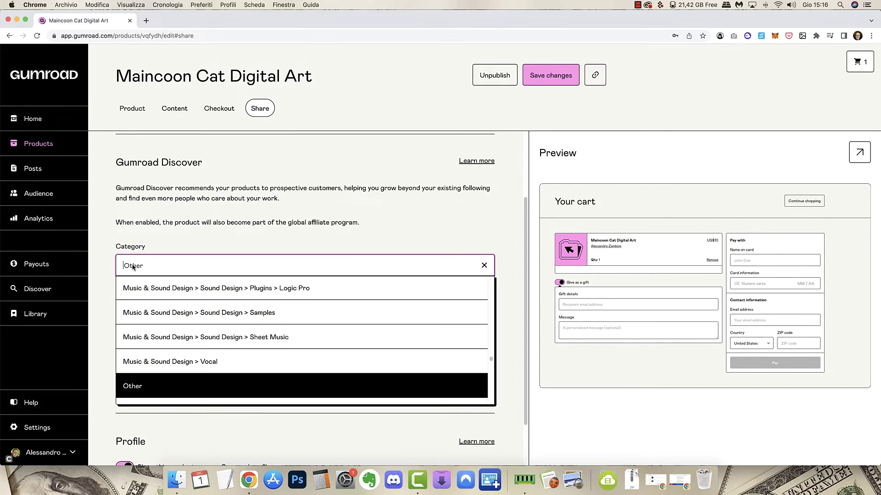
scroll(182, 333, up, 10)
scroll(182, 333, up, 10)
scroll(182, 333, up, 10)
scroll(182, 335, up, 10)
scroll(182, 335, up, 10)
scroll(182, 335, down, 1)
scroll(179, 335, down, 3)
scroll(179, 336, down, 3)
scroll(177, 336, down, 3)
scroll(175, 335, down, 3)
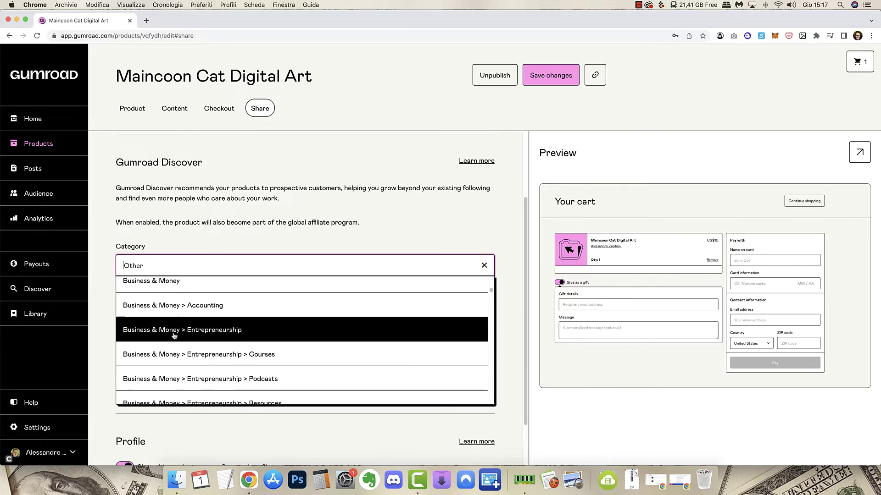
scroll(173, 336, down, 3)
scroll(172, 336, down, 5)
scroll(171, 336, down, 1)
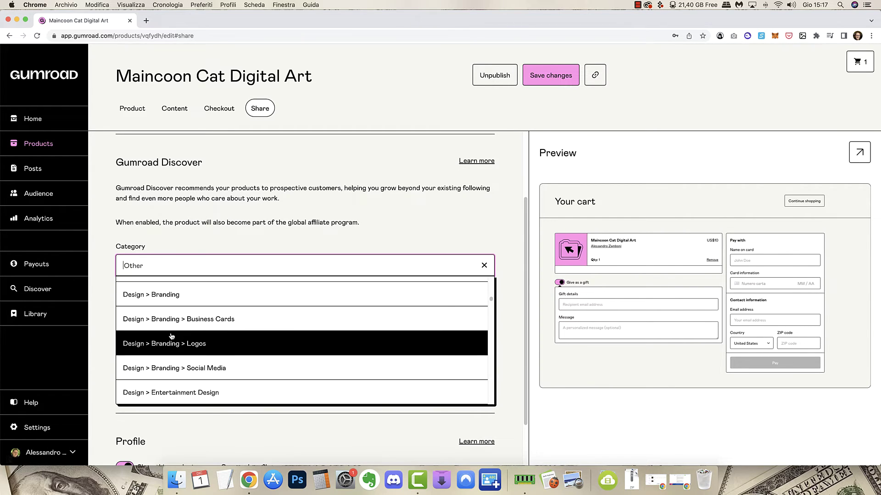
scroll(171, 337, down, 2)
scroll(171, 336, down, 2)
scroll(170, 336, down, 1)
scroll(169, 337, down, 2)
scroll(172, 340, down, 1)
scroll(172, 340, down, 1)
scroll(171, 341, down, 1)
scroll(172, 341, down, 1)
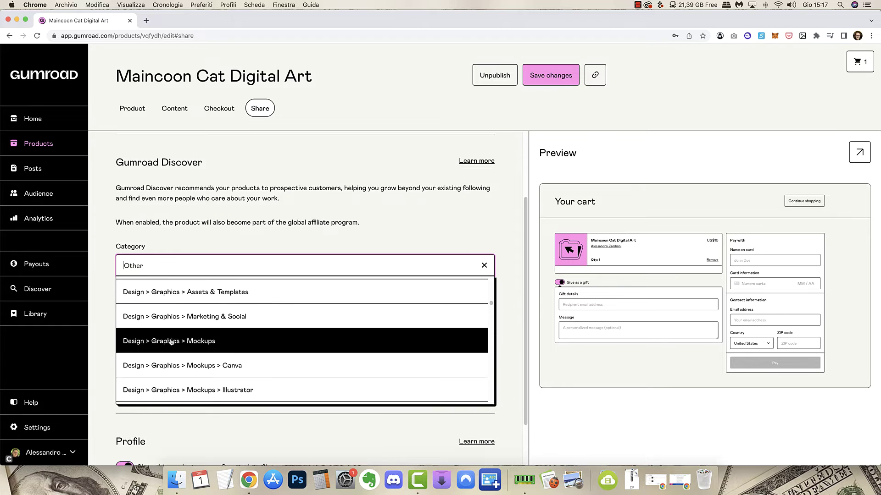
scroll(171, 341, down, 1)
scroll(169, 341, down, 1)
scroll(170, 341, down, 1)
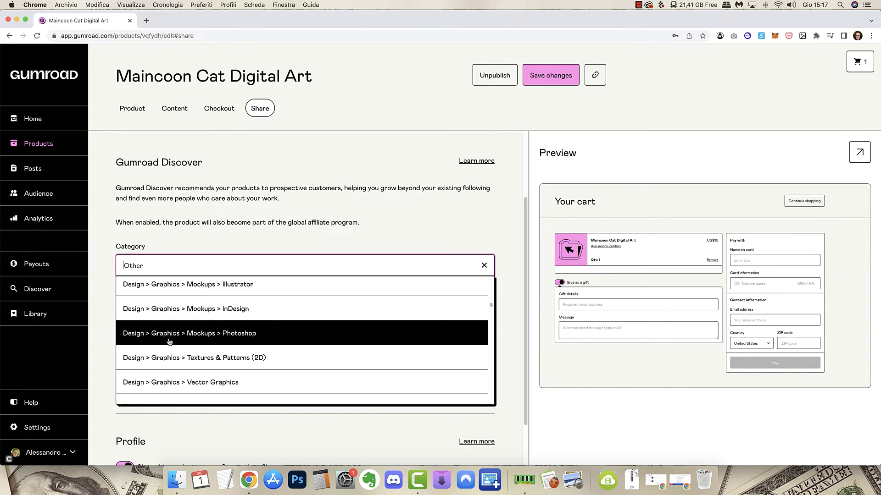
scroll(166, 346, down, 1)
scroll(166, 346, down, 3)
scroll(166, 347, down, 1)
scroll(166, 348, down, 1)
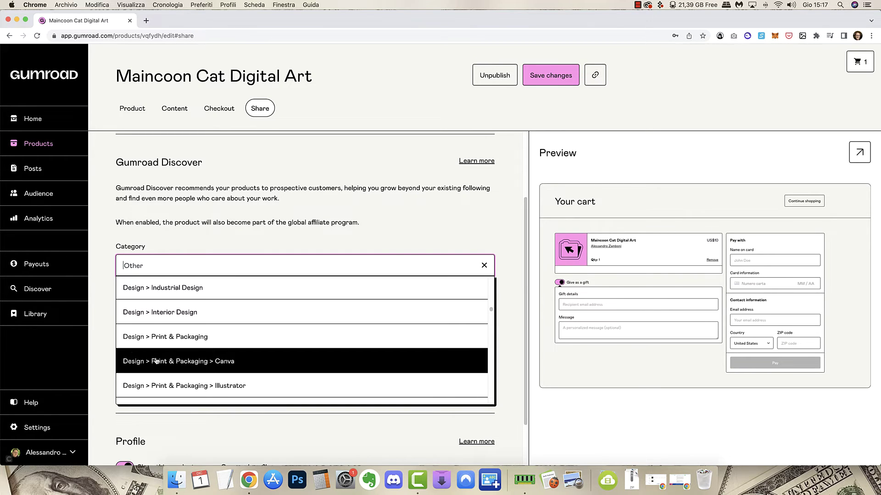
scroll(255, 365, down, 2)
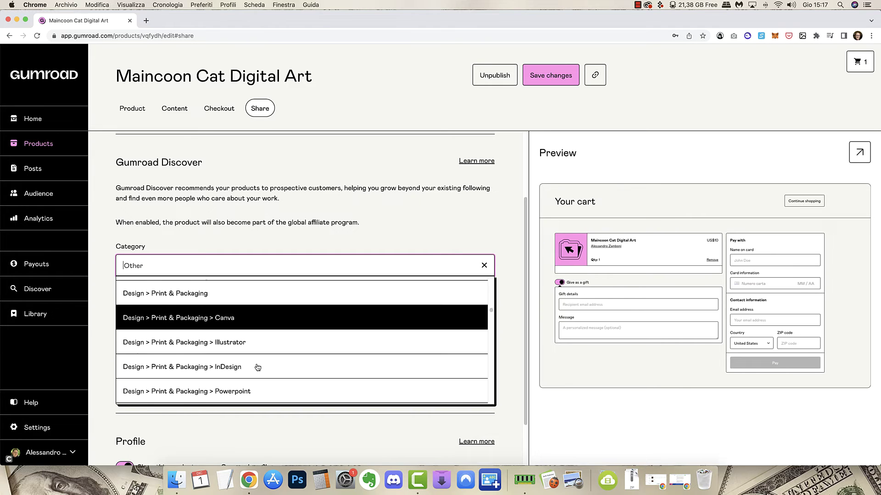
scroll(256, 365, down, 1)
scroll(257, 368, down, 1)
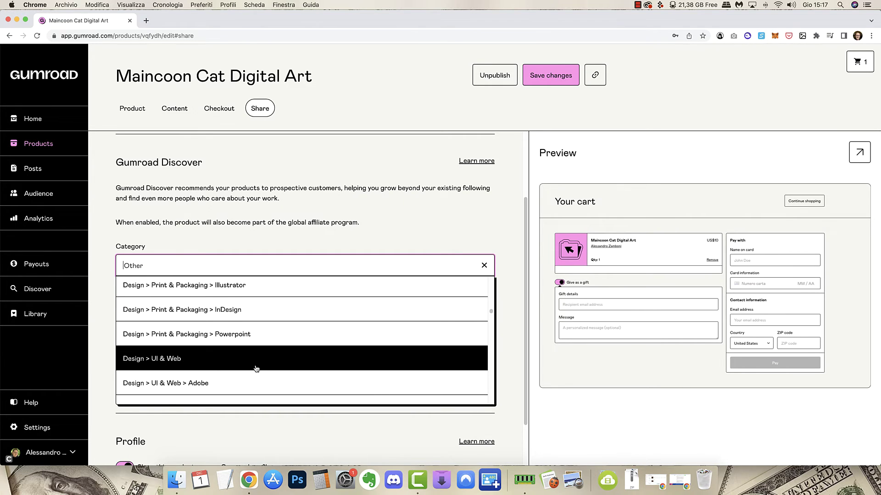
scroll(256, 368, down, 1)
scroll(255, 369, down, 1)
scroll(255, 371, down, 1)
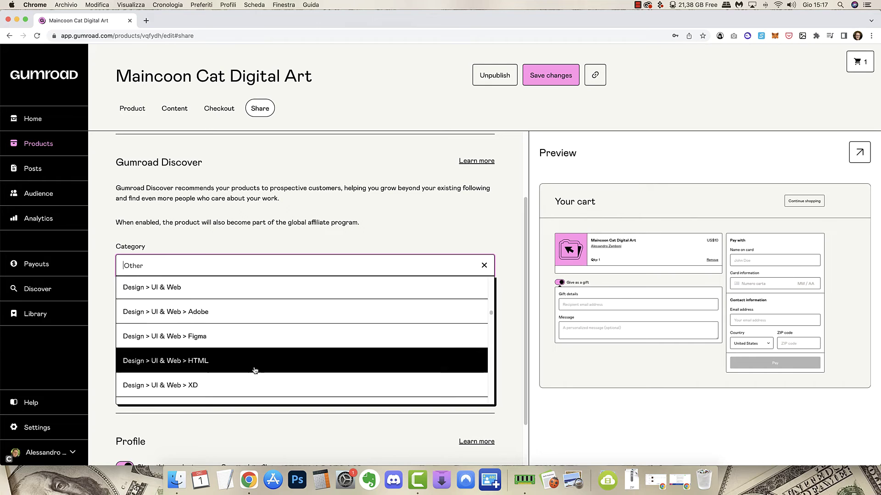
scroll(255, 371, down, 2)
scroll(254, 370, down, 1)
scroll(255, 370, down, 2)
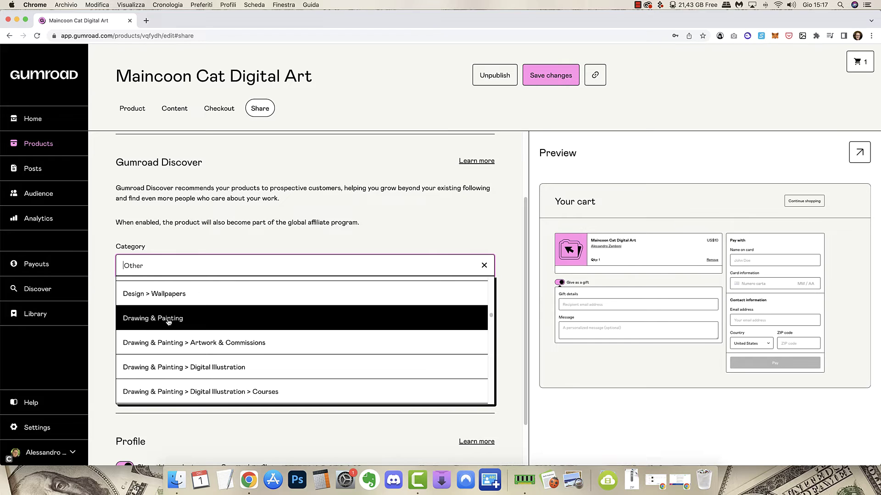
click(156, 369)
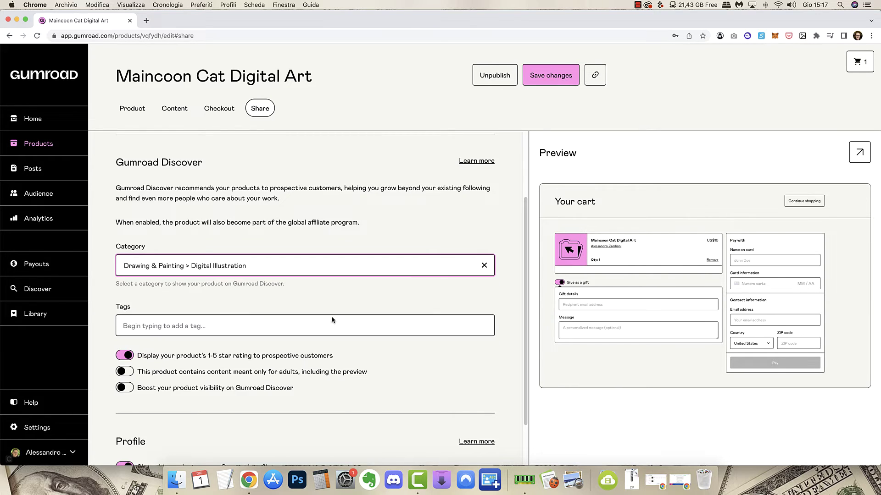
Enter the tags digital art, maincoon cat, cat, cat digital art and drawing
click(280, 275)
click(229, 242)
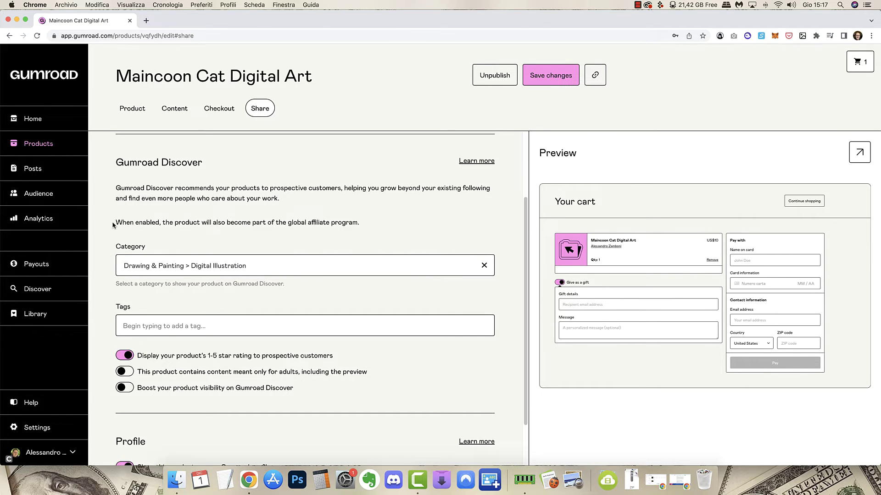
click(167, 330)
text(digital art)
key(Return)
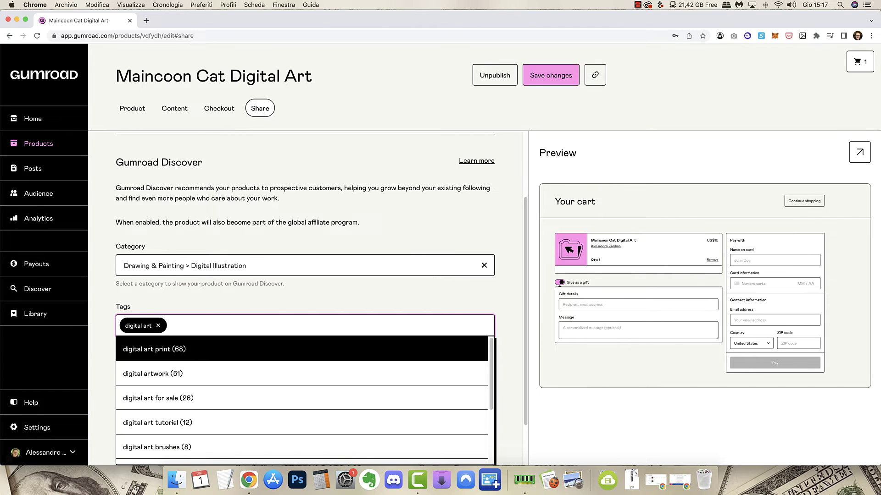
text(maincoon cat)
key(Return)
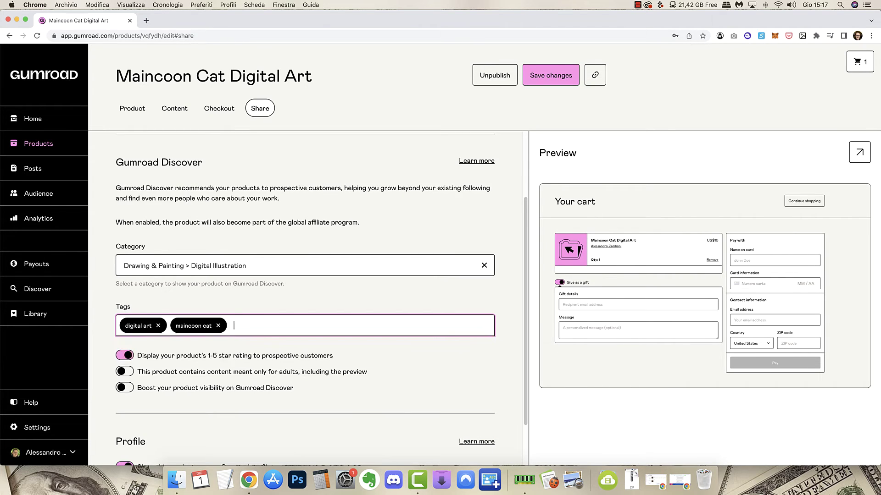
text(cat)
key(Return)
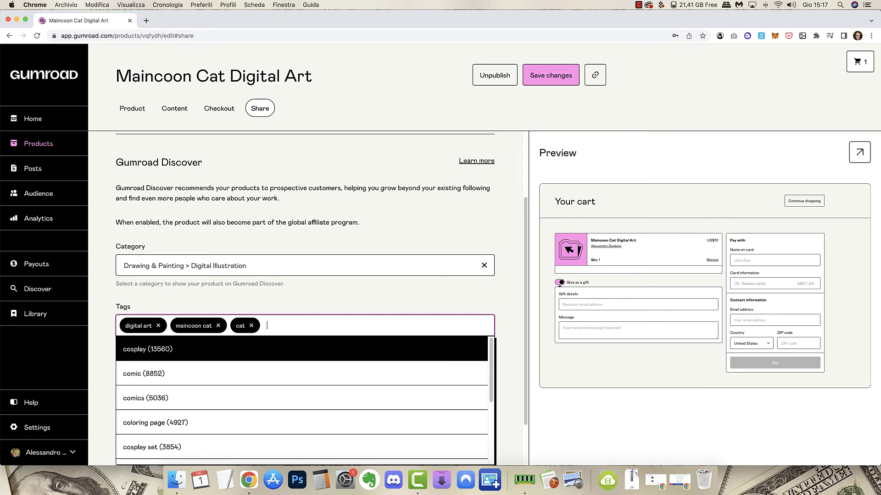
text(digital ar)
key(BackSpace)
key(BackSpace)
key(BackSpace)
key(BackSpace)
key(BackSpace)
key(BackSpace)
key(BackSpace)
text(cat digital ar)
key(Return)
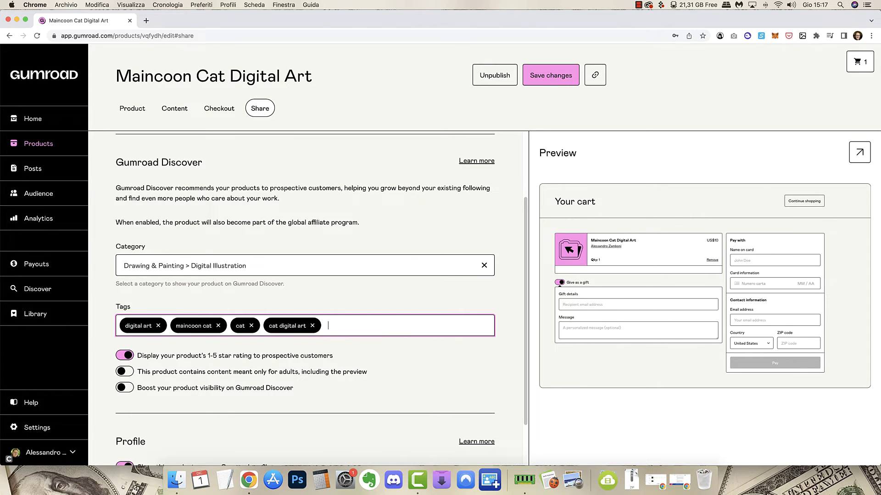
text(drawing)
key(Return)
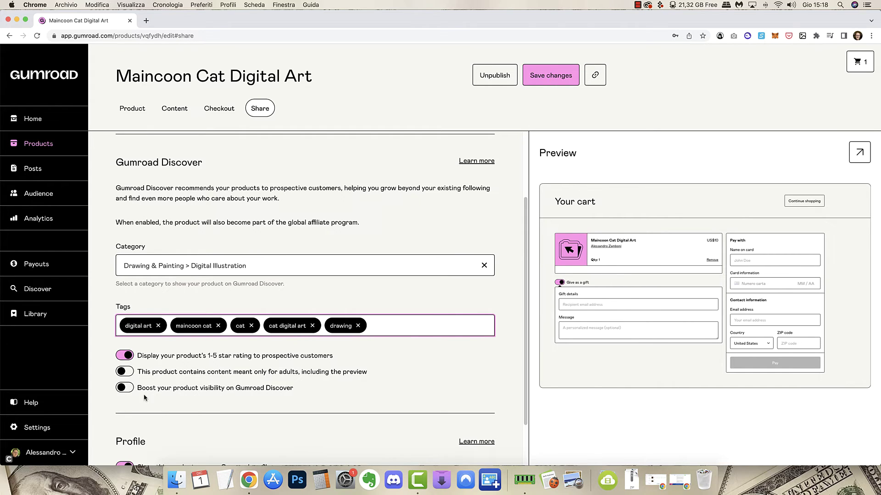
Switch on Boost your product visibility on Discover at the 30% fee
click(119, 389)
click(118, 390)
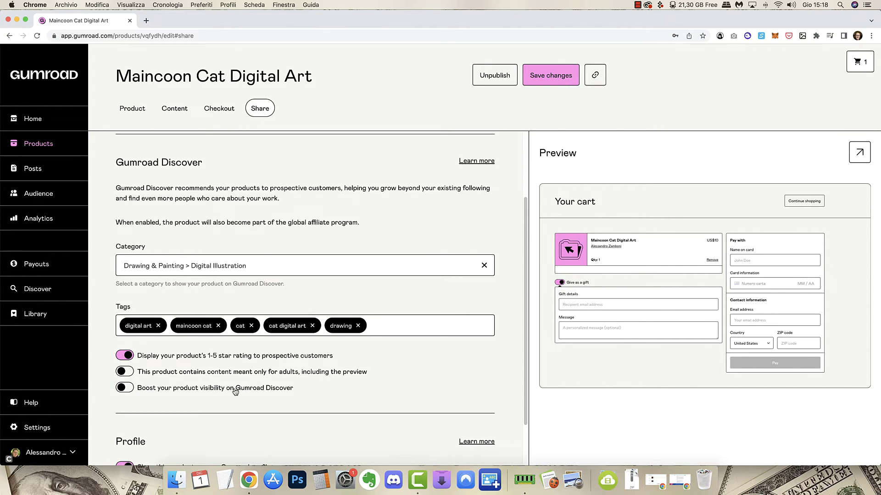
click(122, 389)
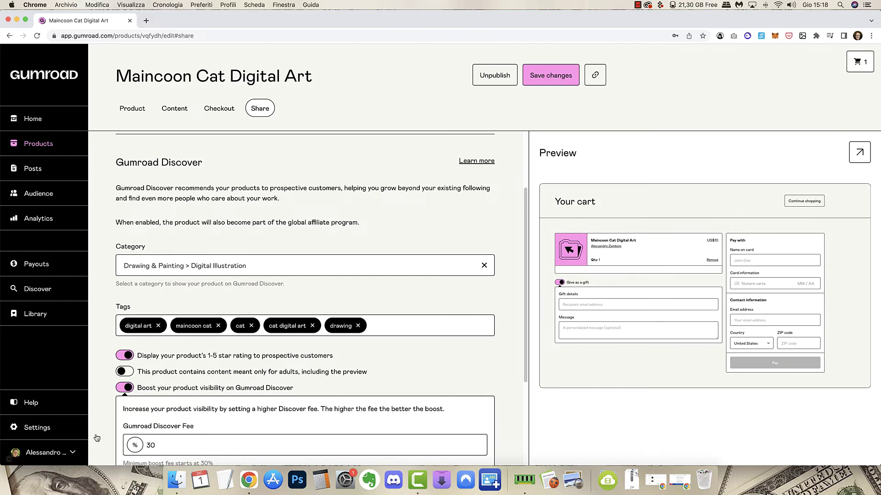
scroll(223, 364, down, 3)
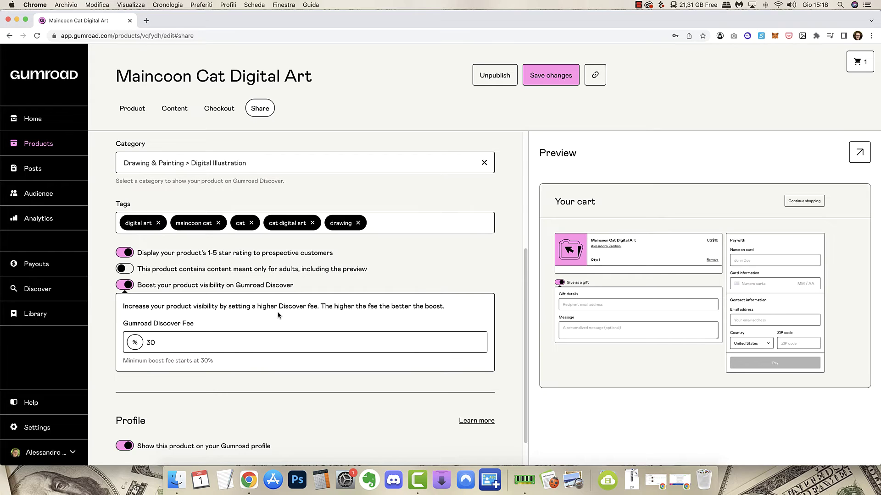
Save the share settings and copy the product's public URL
scroll(277, 312, down, 2)
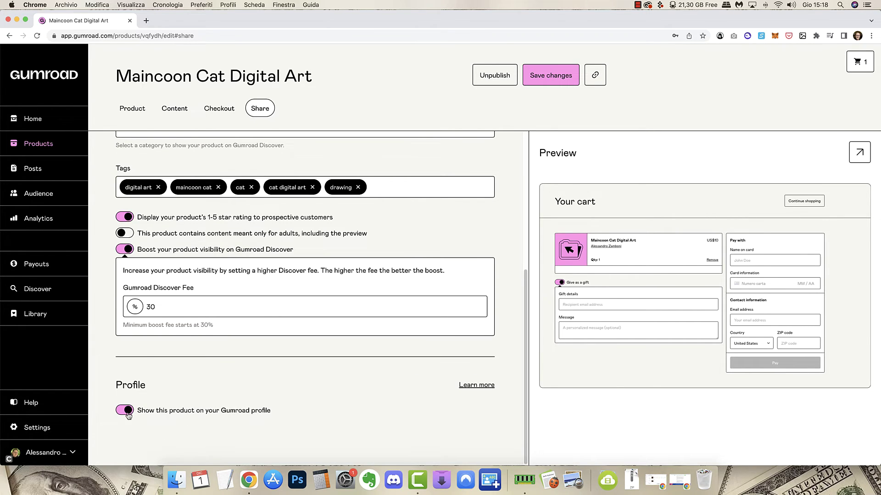
scroll(314, 373, up, 1)
scroll(314, 372, up, 10)
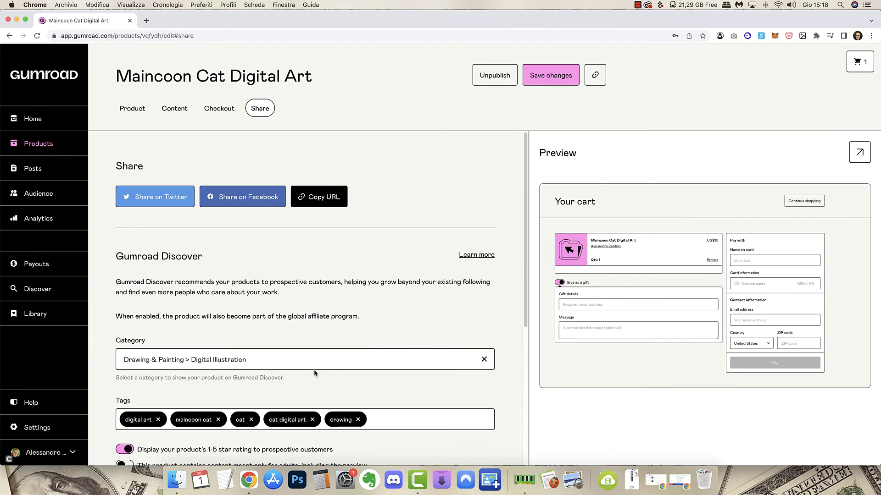
click(542, 80)
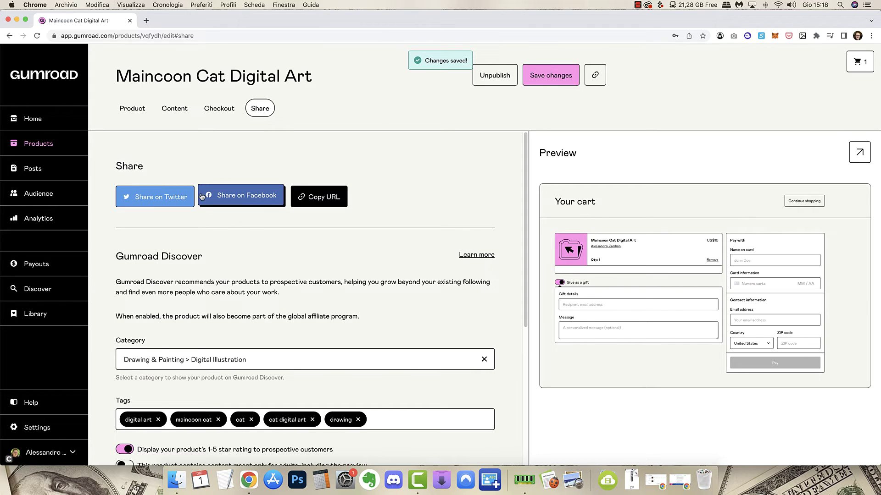
click(321, 197)
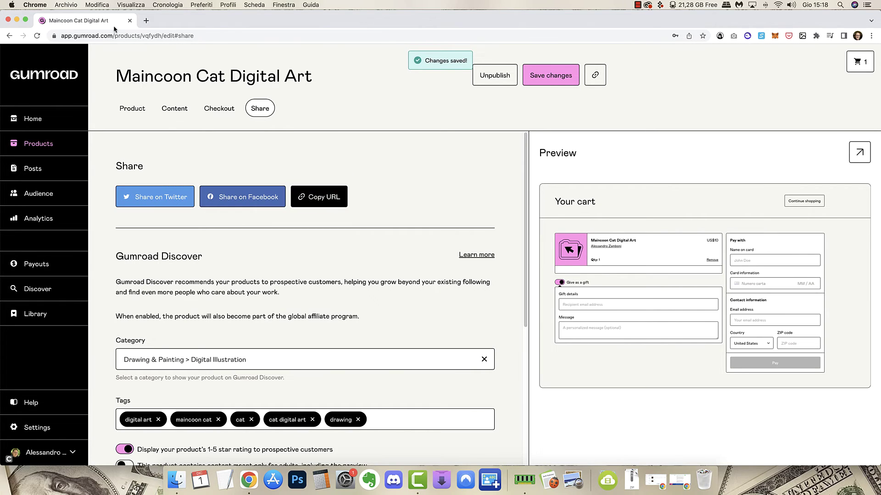
Open the Maincoon Cat Digital Art public product page in a new tab from its pasted link
click(146, 21)
key(super+v)
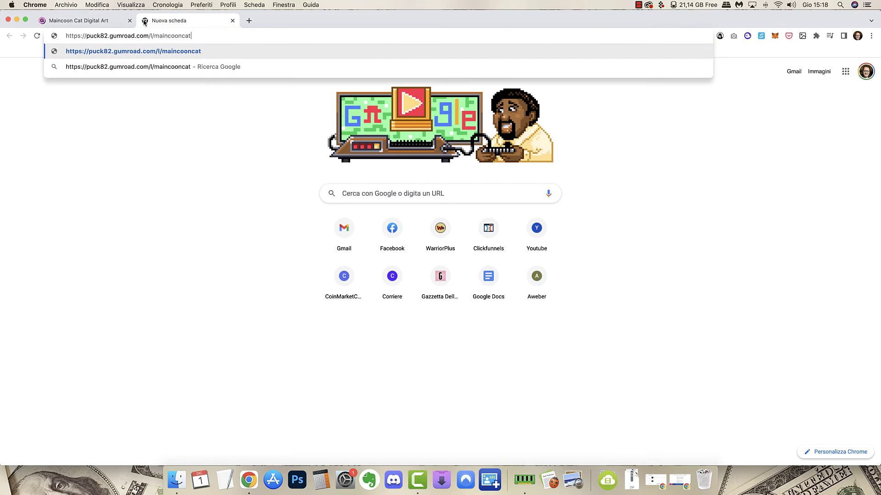
key(Return)
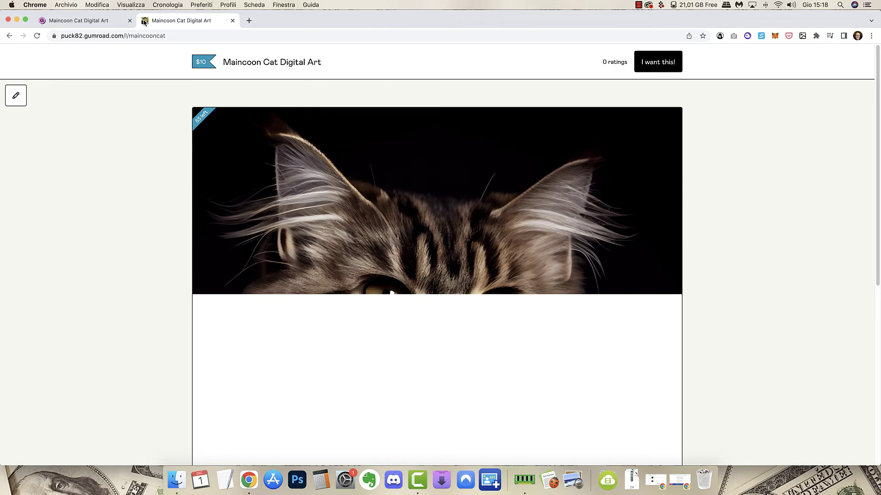
Read down the page's title, $10 price and description, then return to the cover image
scroll(687, 207, down, 3)
scroll(646, 209, down, 2)
scroll(646, 209, down, 2)
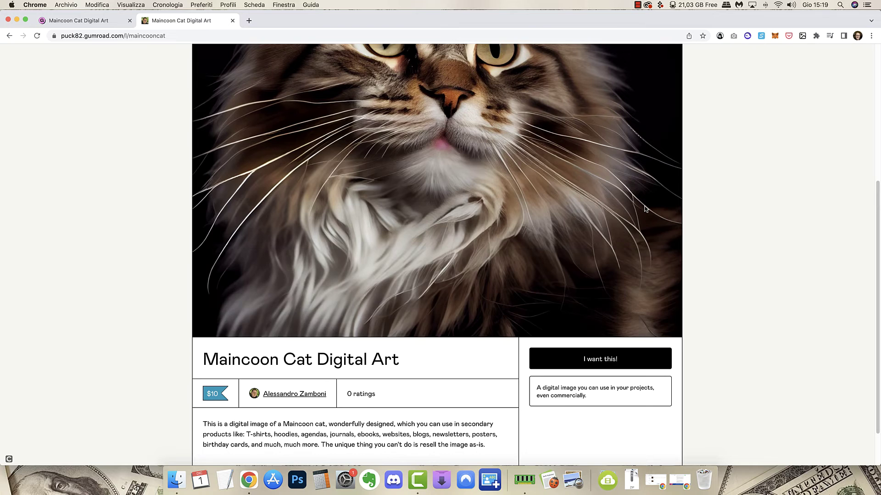
scroll(645, 208, up, 5)
scroll(644, 209, down, 3)
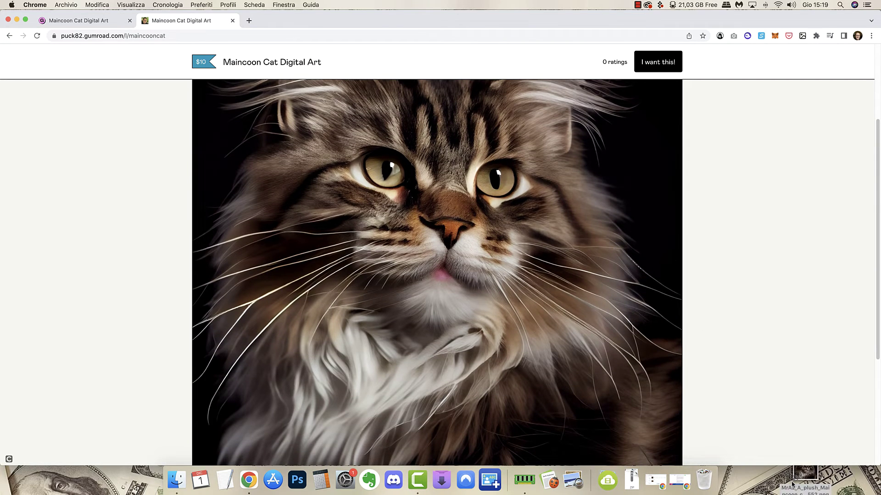
mouse_move(792, 484)
mouse_down()
mouse_move(864, 360)
mouse_move(751, 492)
mouse_up()
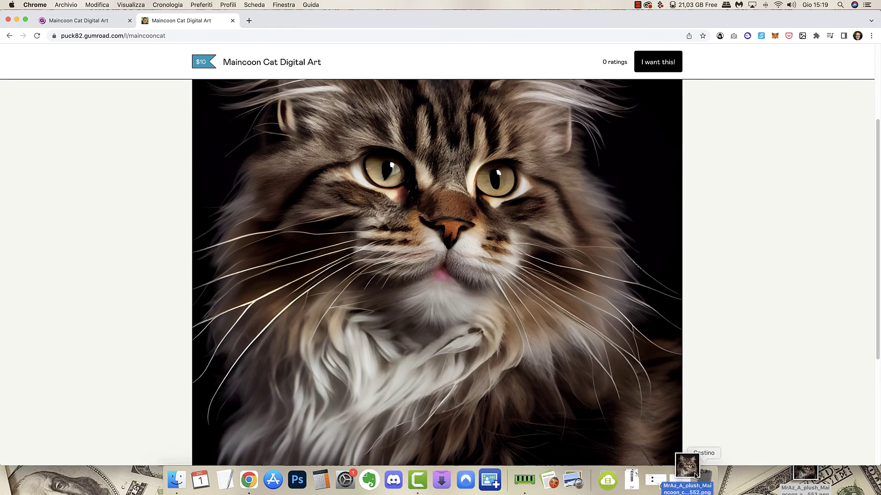
scroll(688, 315, down, 3)
scroll(689, 315, down, 3)
scroll(689, 315, up, 3)
scroll(614, 214, up, 5)
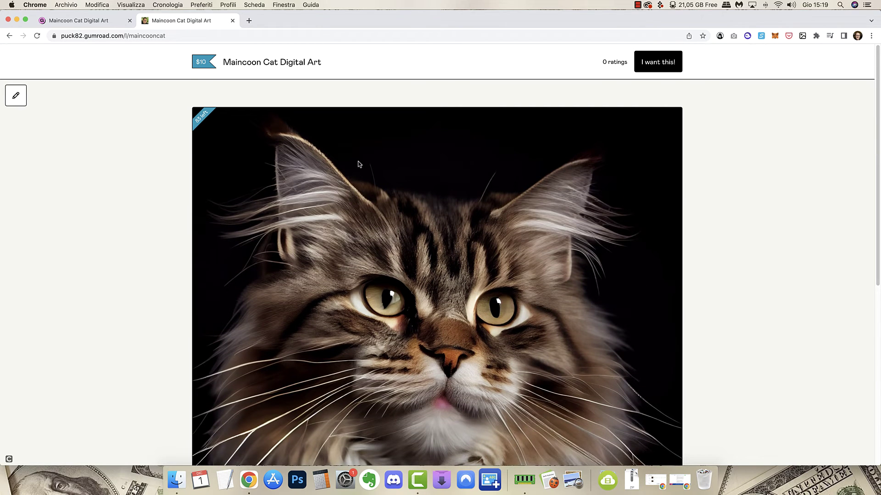
scroll(359, 164, down, 10)
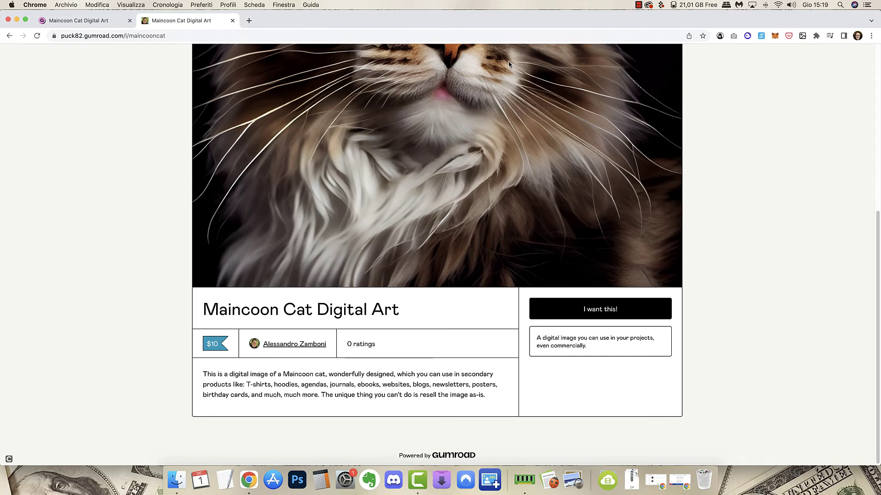
scroll(508, 64, up, 3)
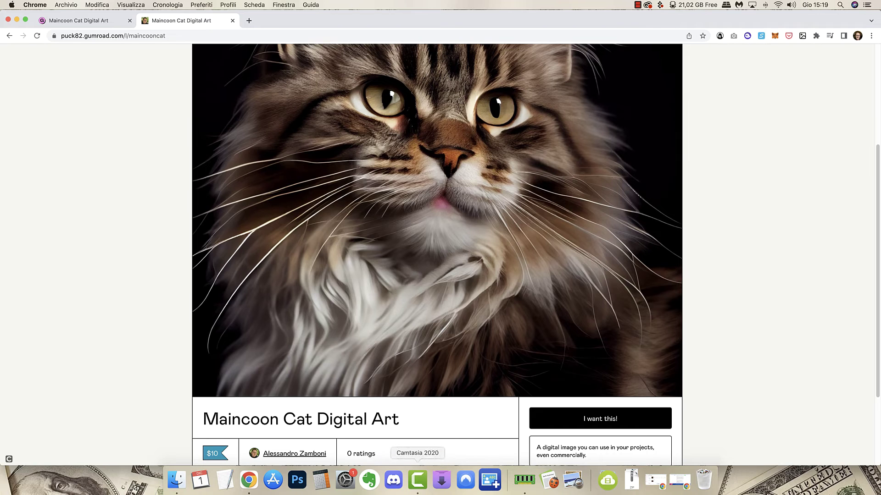
Google 'visual watermark' in a new tab and open the visualwatermark.com homepage
click(598, 486)
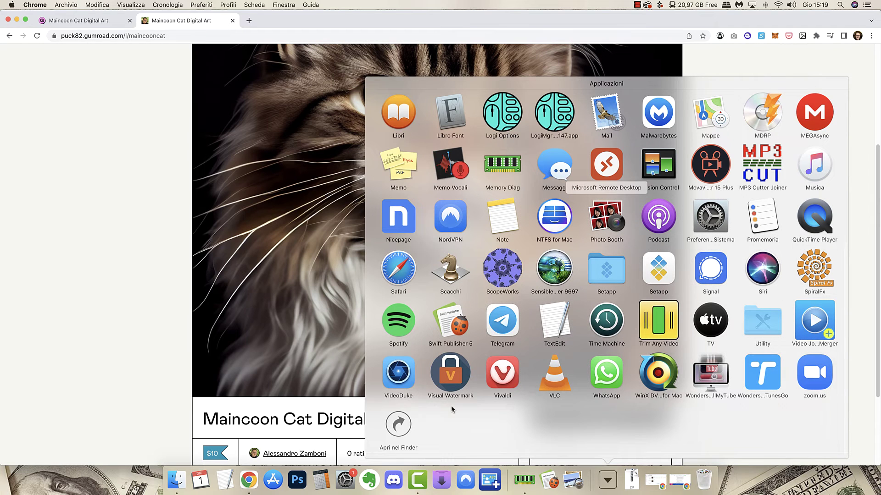
click(75, 153)
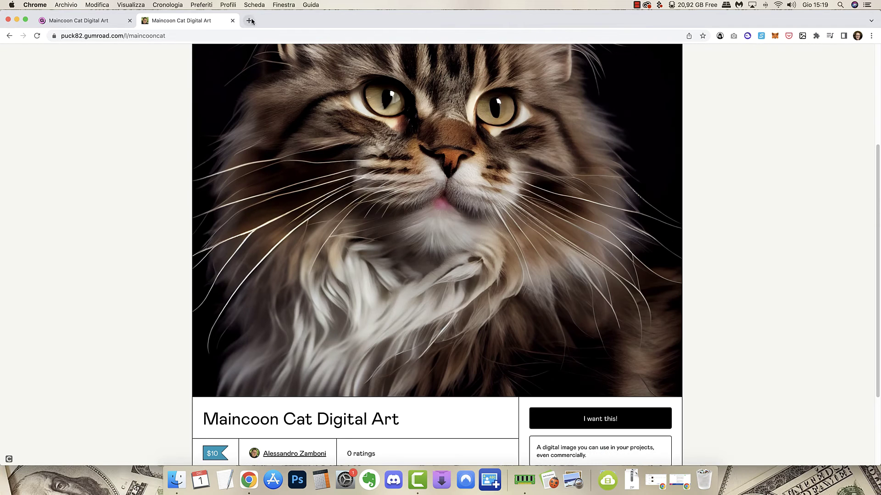
click(251, 21)
text(visual watermark)
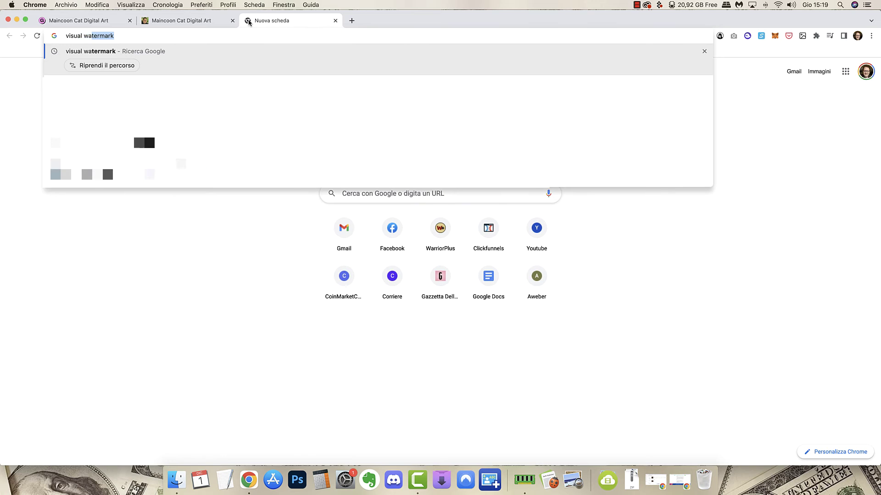
key(Return)
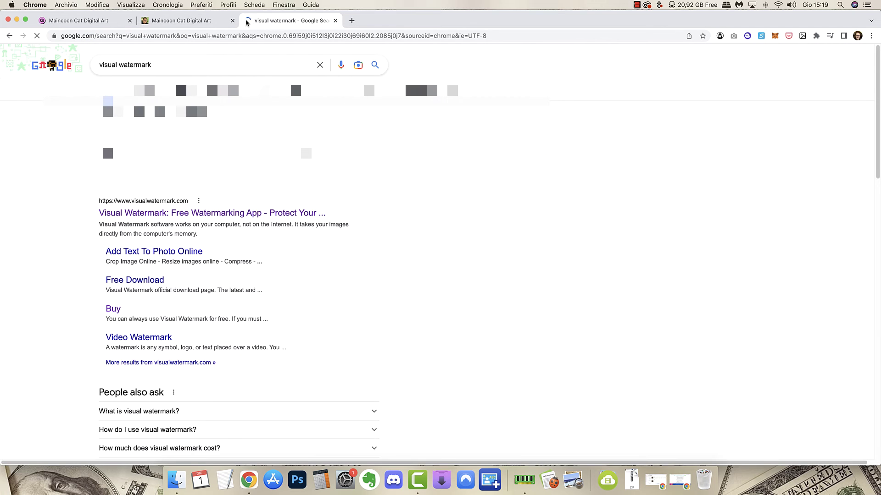
click(113, 213)
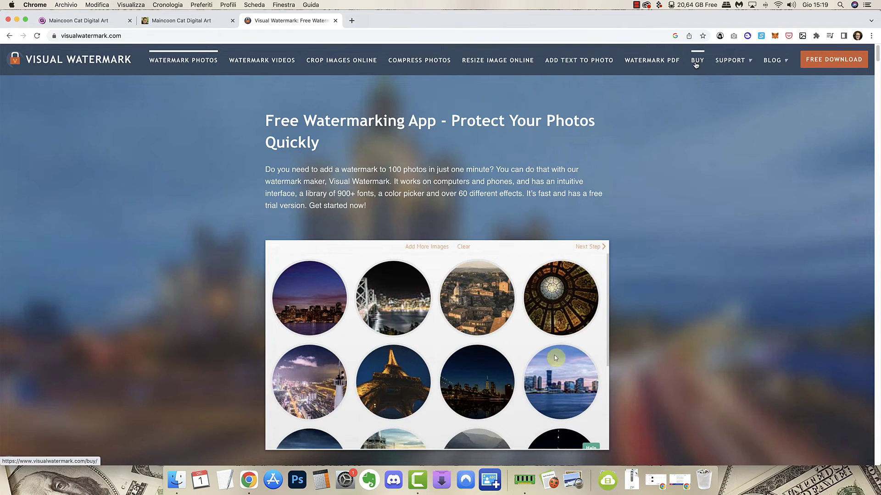
Open the BUY page and scroll through the Basic €19.95, Plus €29.95 and Premium €39.95 plans
click(696, 61)
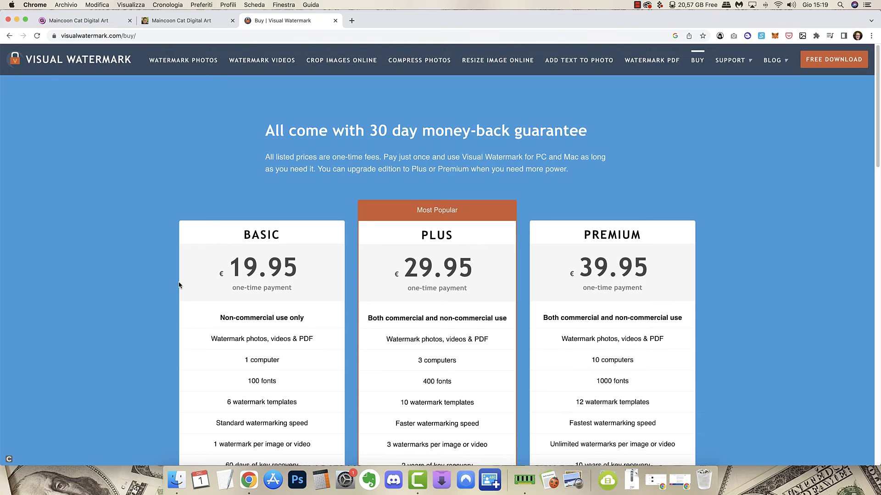
scroll(157, 326, down, 1)
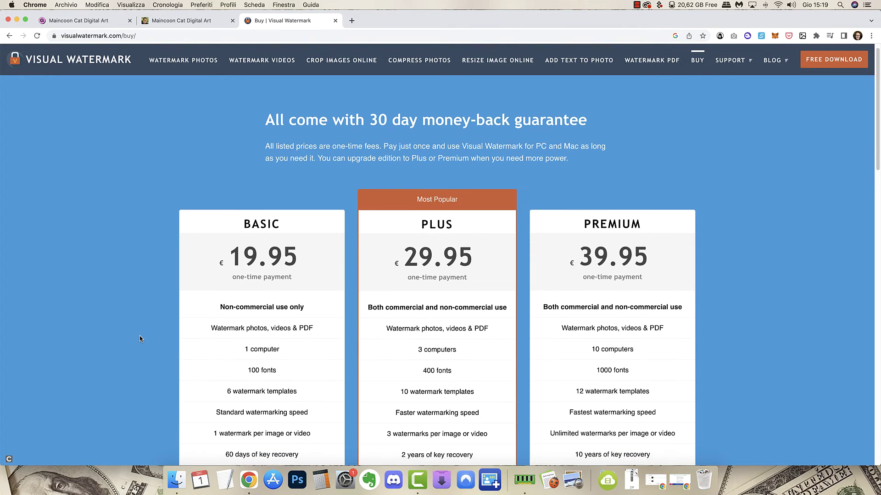
scroll(140, 339, down, 3)
scroll(139, 344, down, 3)
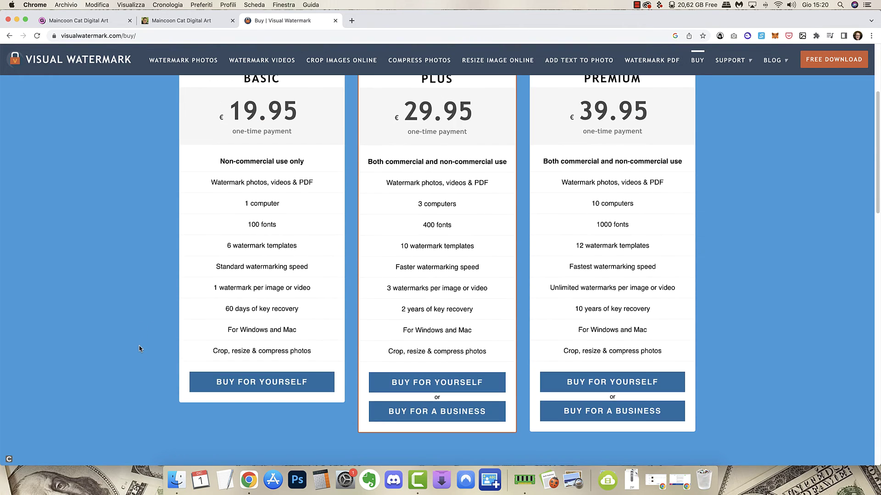
scroll(140, 349, up, 5)
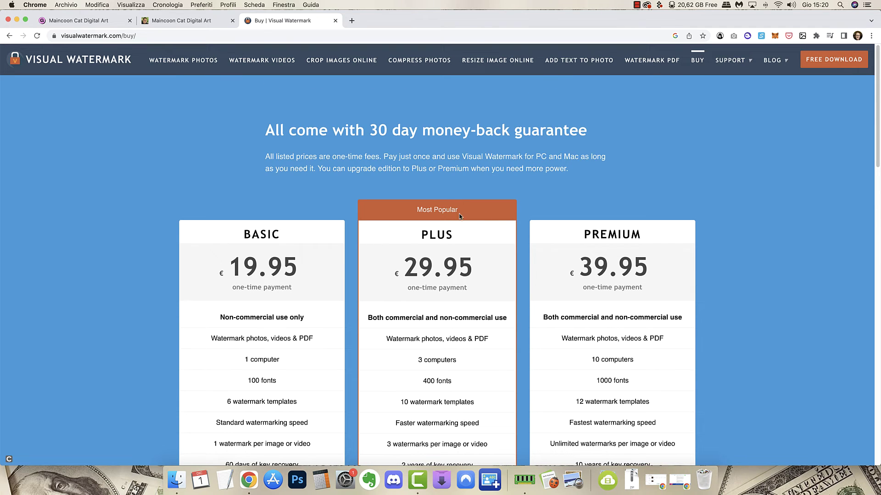
scroll(413, 321, down, 4)
scroll(408, 294, down, 3)
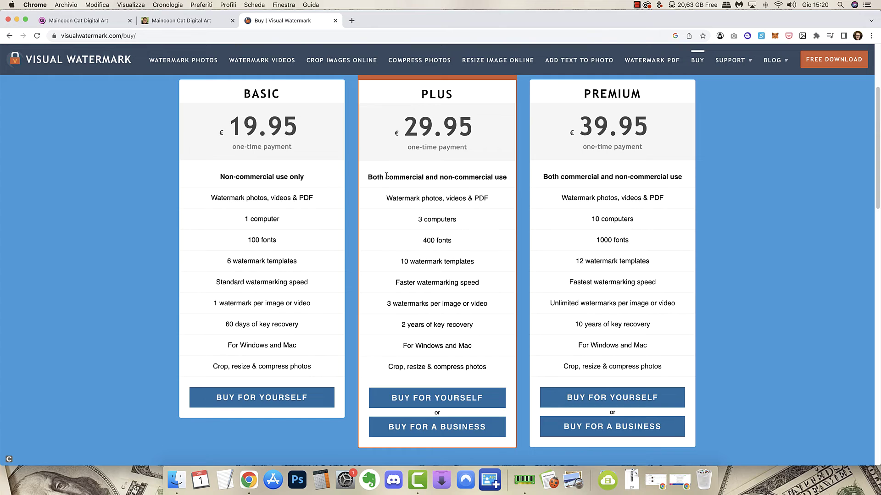
Highlight 'commercial' and 'For Windows and Mac' in the Plus plan
drag(386, 176, 427, 179)
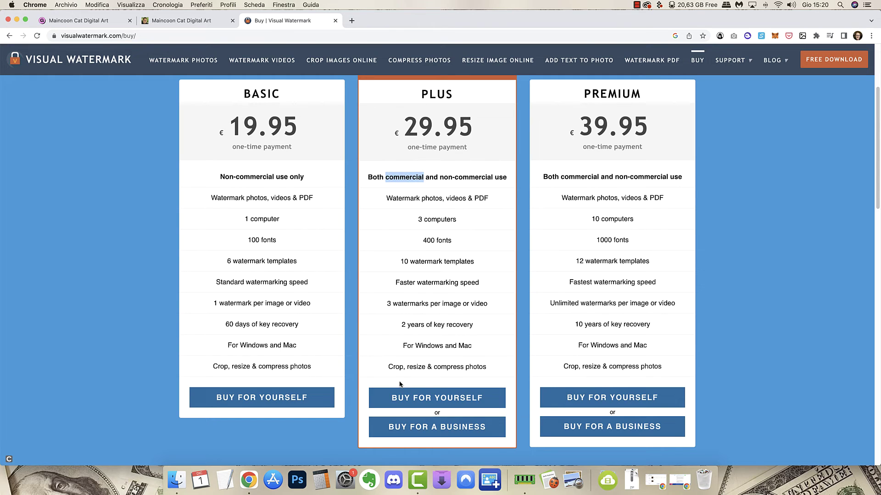
drag(404, 346, 475, 349)
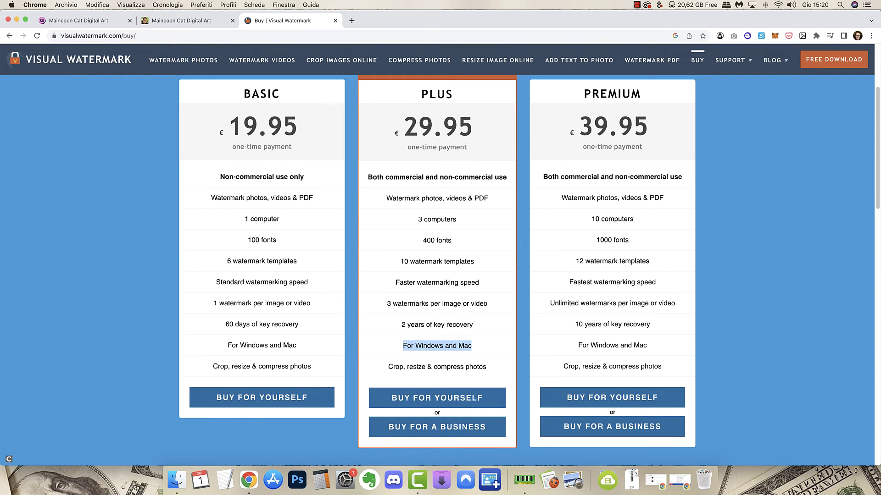
scroll(762, 290, up, 2)
scroll(762, 290, up, 5)
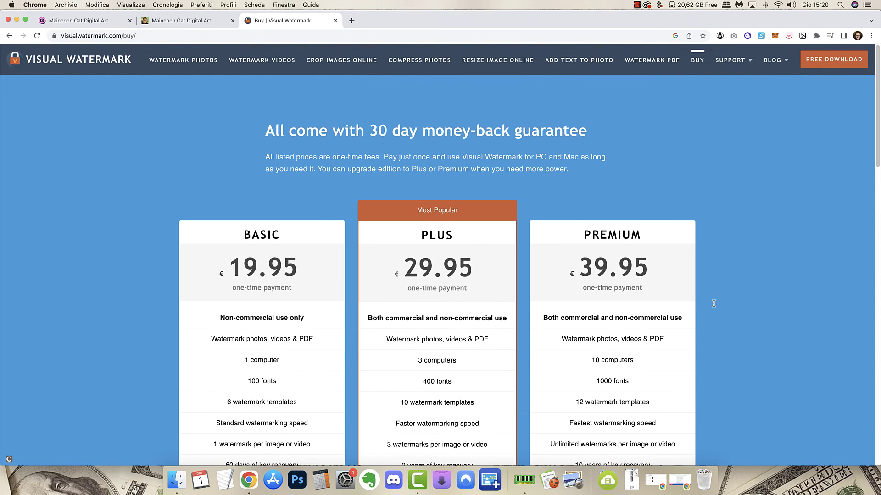
scroll(684, 310, down, 6)
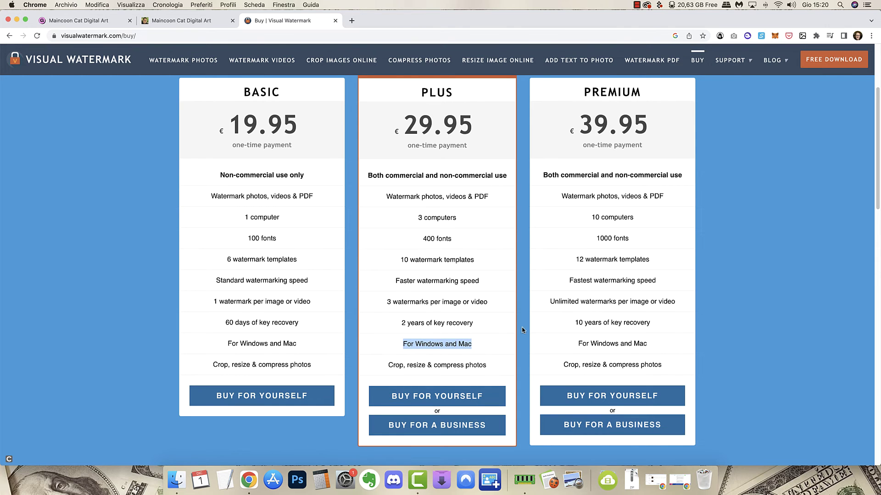
View 00goldrose-min.png from the Desktop in Preview, close it, and return to the browser
click(177, 479)
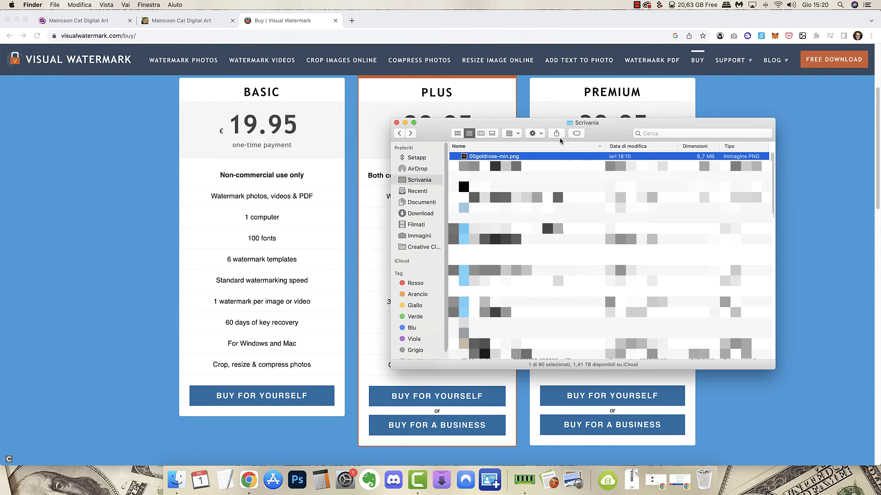
double_click(504, 157)
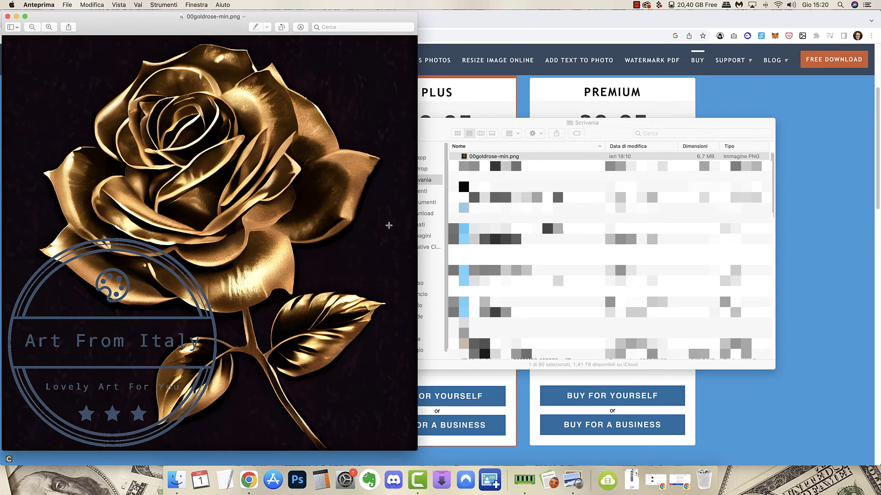
click(7, 17)
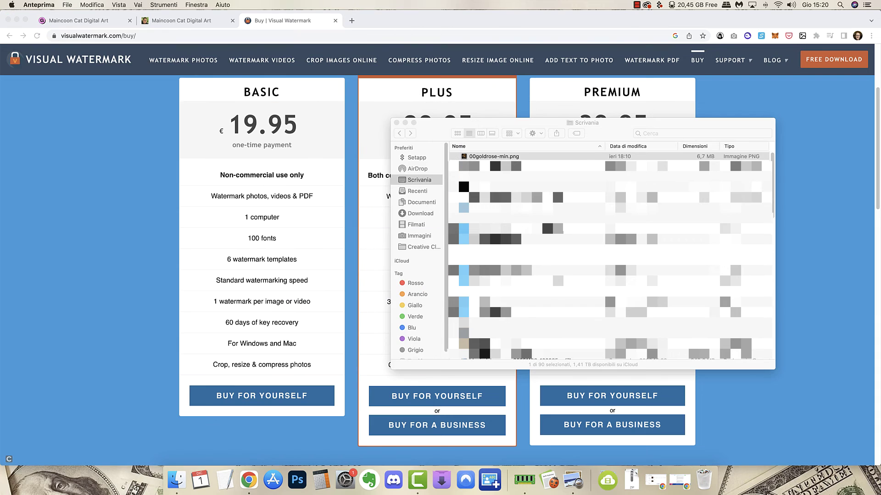
click(78, 298)
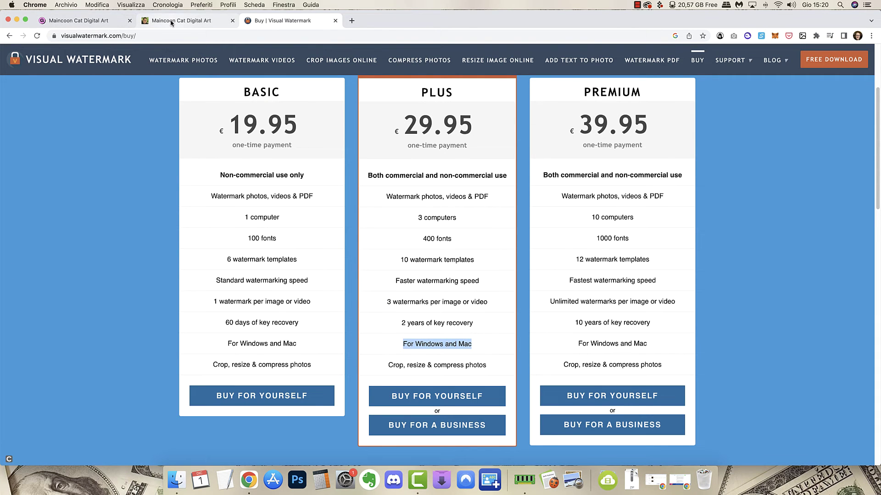
Return to the Maincoon Cat Digital Art editor and save its changes
click(76, 21)
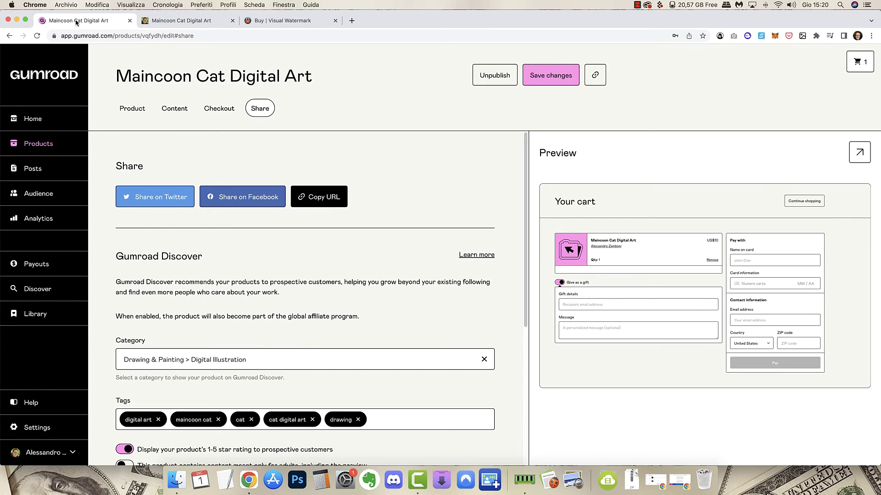
scroll(197, 173, down, 5)
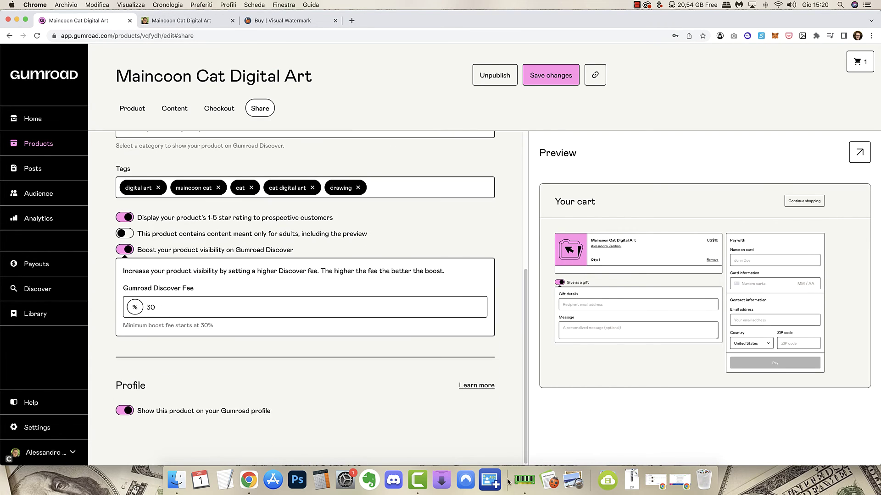
scroll(472, 391, up, 5)
click(534, 72)
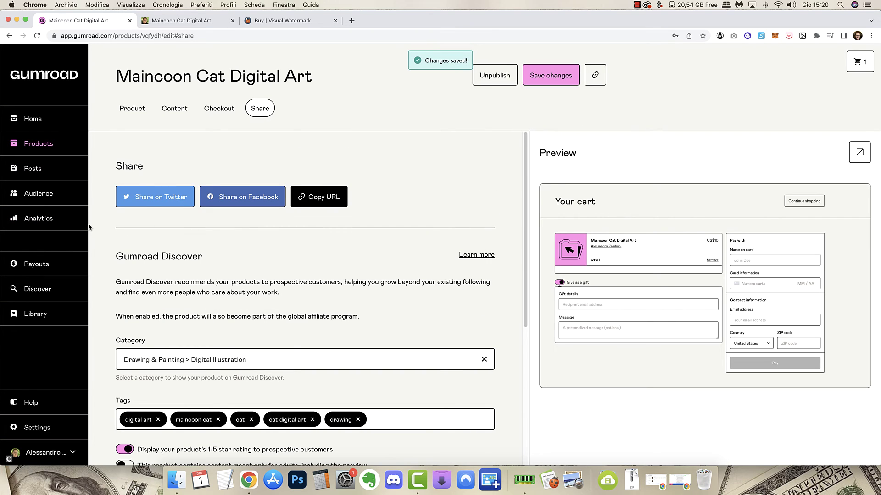
Open the Products list and remove the Video Games Breaking News membership entry
click(31, 144)
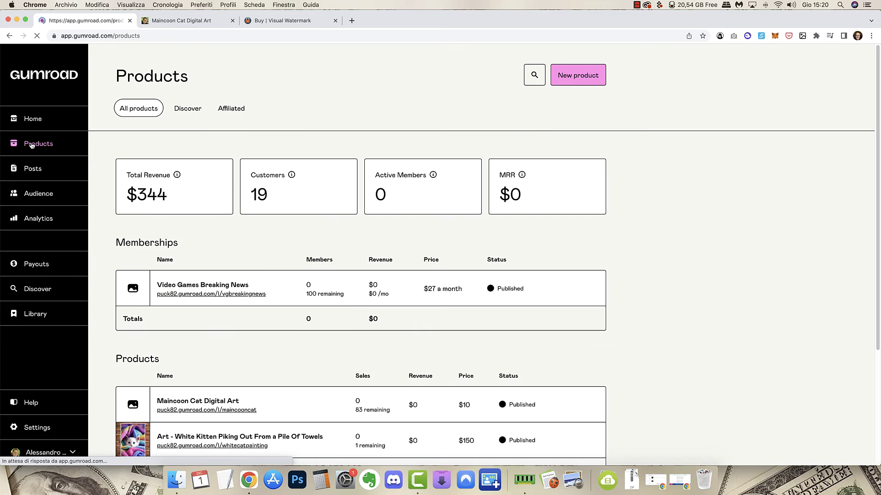
scroll(157, 183, down, 2)
scroll(157, 183, down, 2)
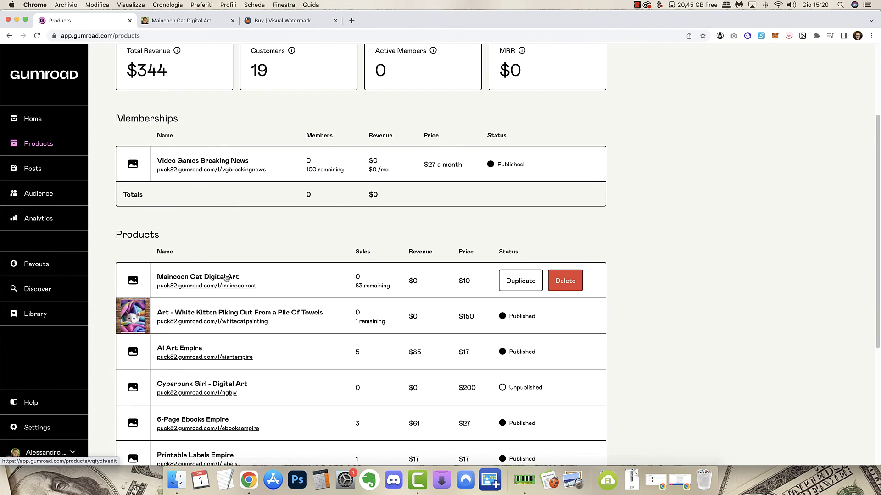
click(560, 165)
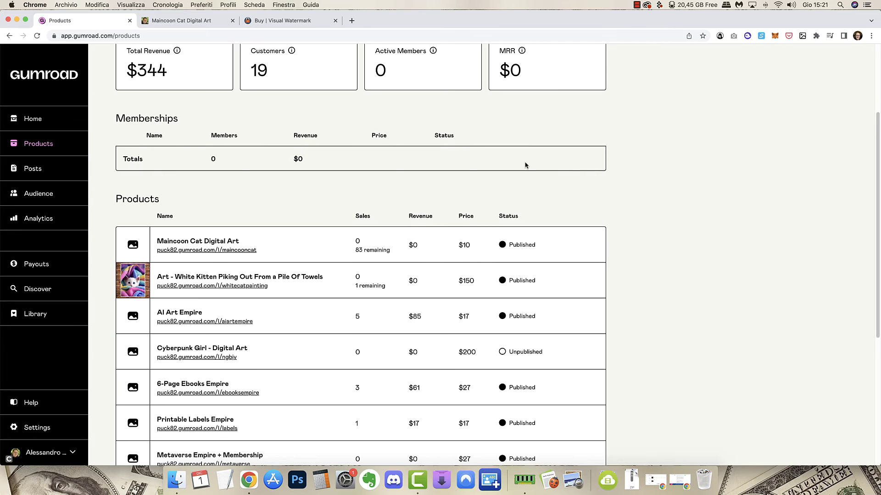
scroll(294, 285, down, 1)
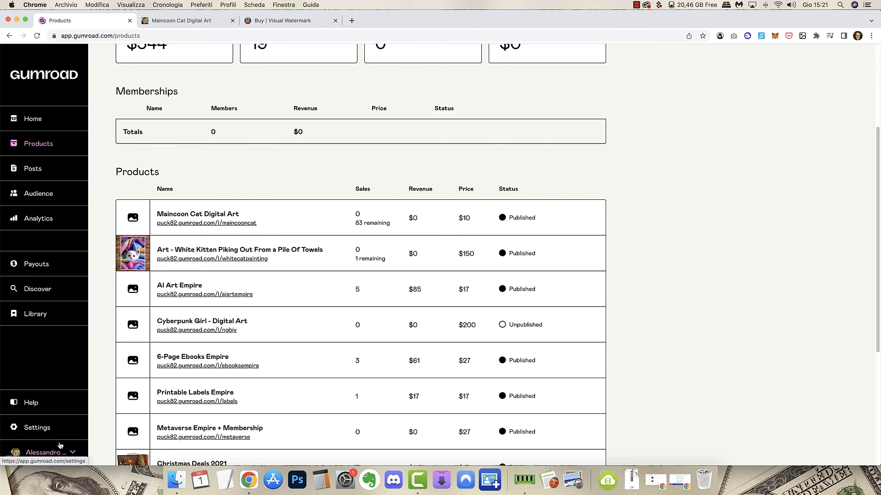
Open the account settings and scroll through them
click(38, 428)
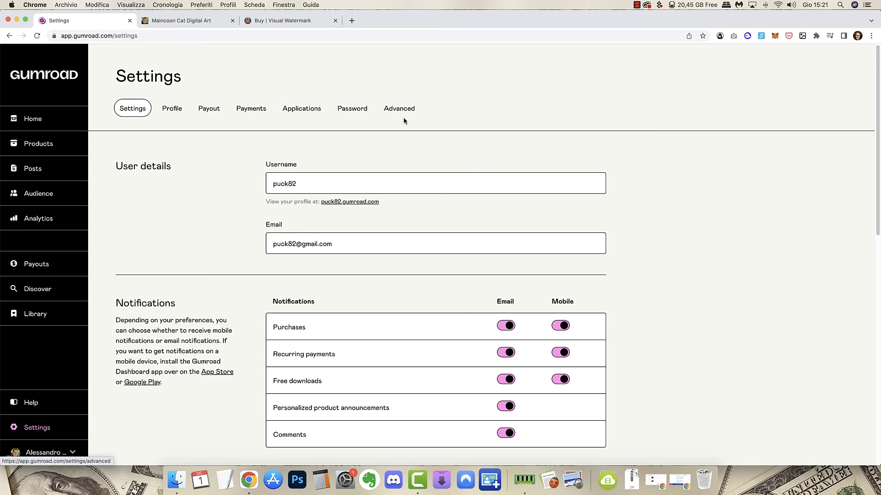
scroll(251, 368, down, 7)
scroll(251, 368, up, 7)
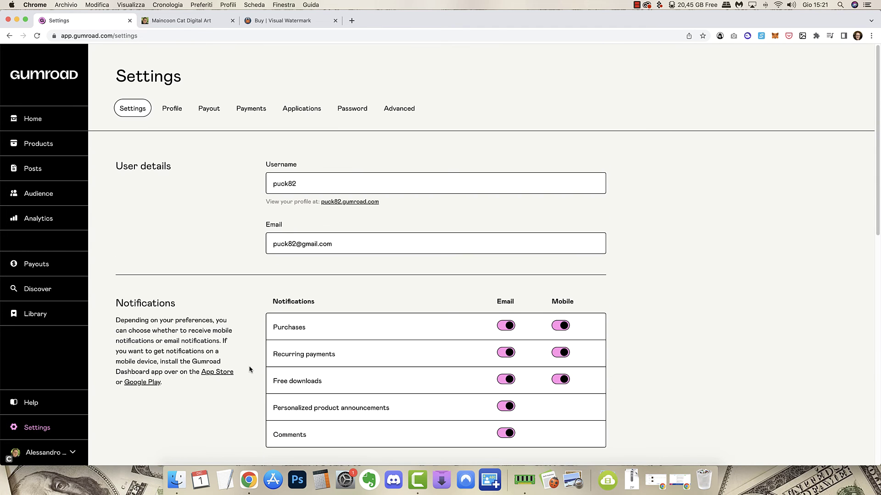
Visit Home and Posts, then scroll the Audience page's list of 25 customers
click(33, 127)
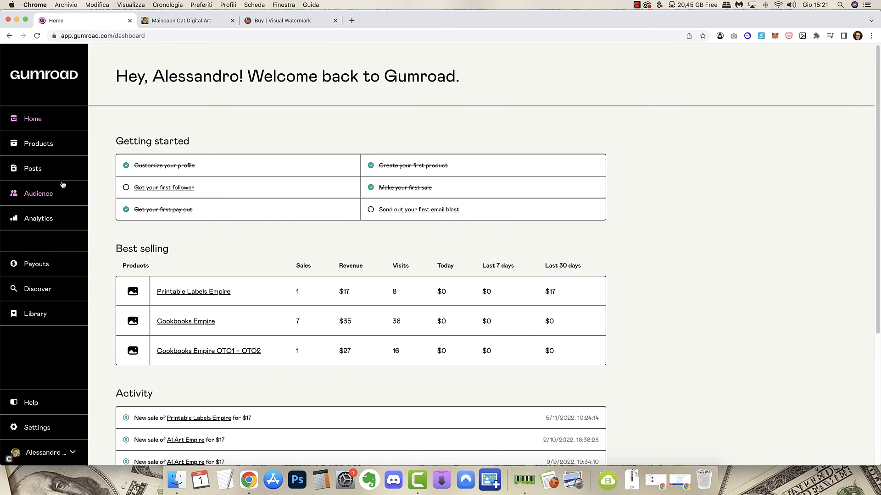
click(40, 171)
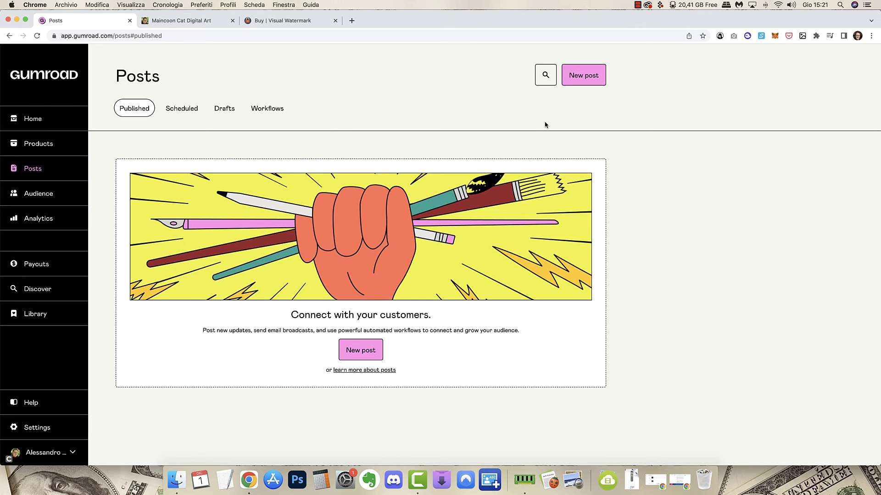
click(33, 196)
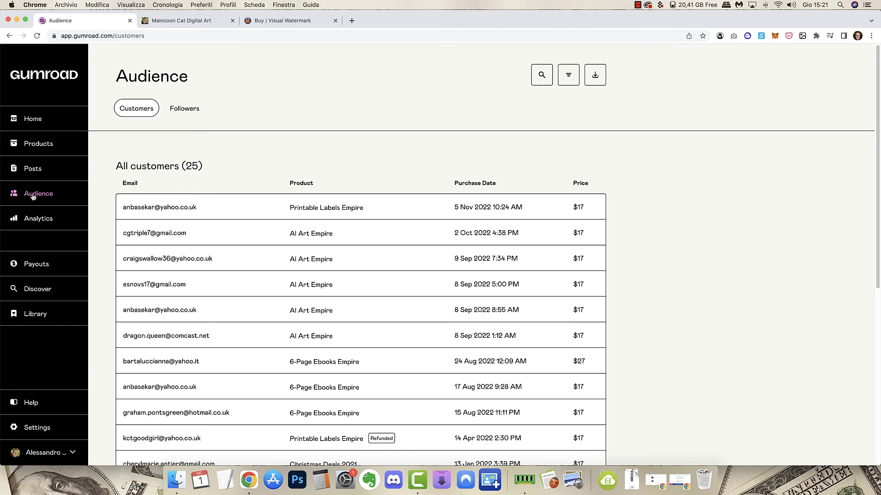
scroll(640, 337, down, 7)
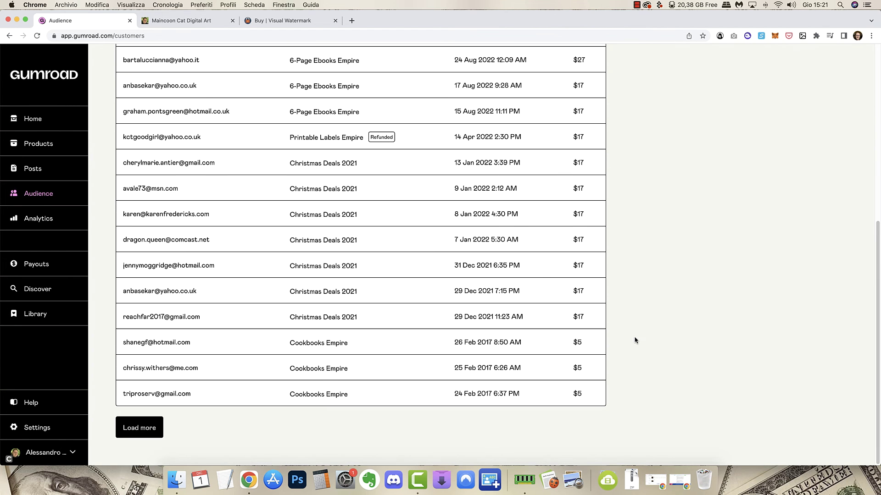
scroll(348, 418, up, 2)
scroll(347, 418, up, 4)
scroll(348, 418, up, 1)
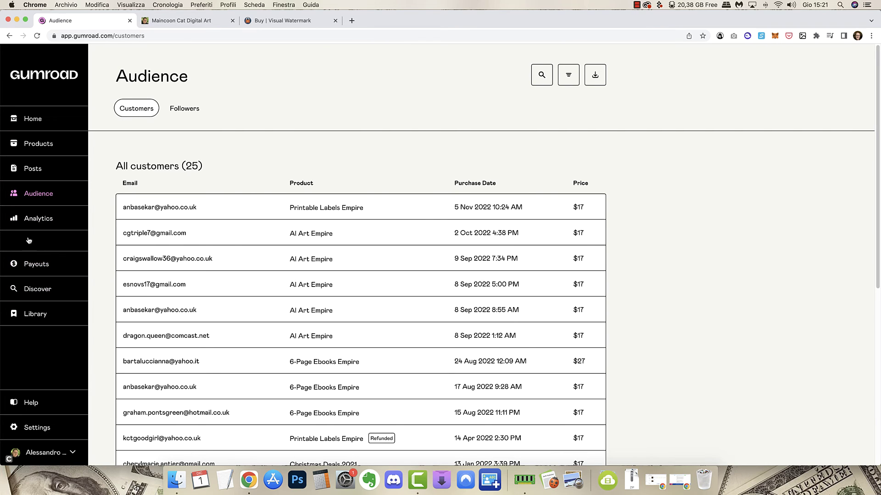
Check sales analytics (1 sale, 11 views, $17) grouped daily, then the empty Following tab
click(46, 220)
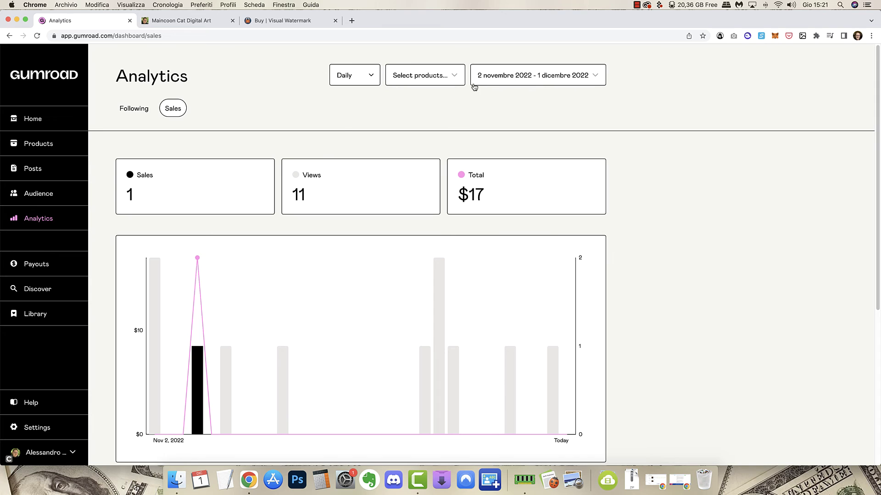
click(490, 85)
click(424, 82)
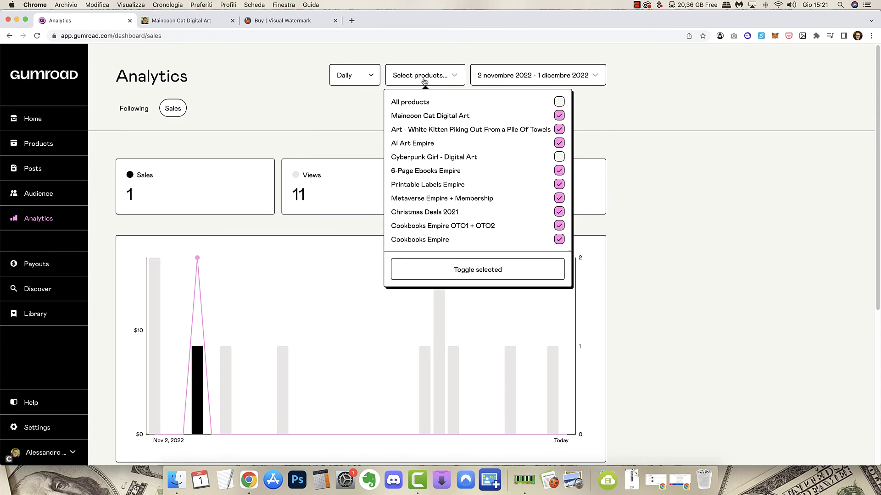
click(370, 81)
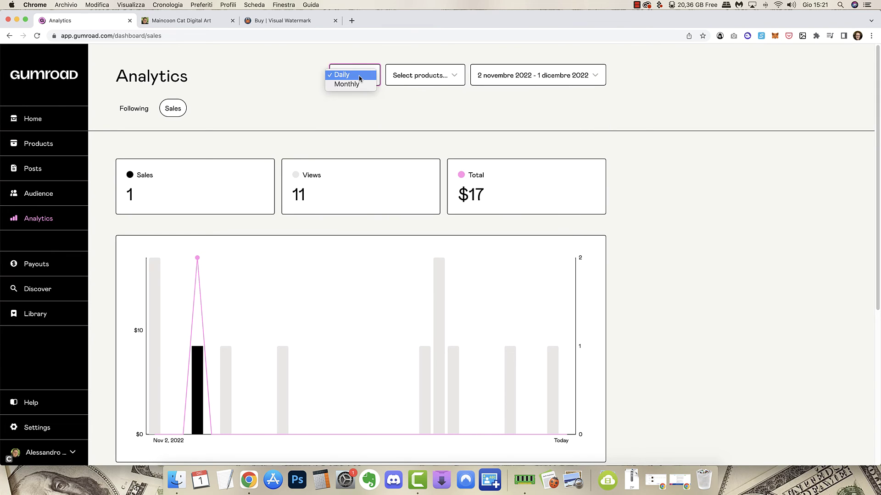
click(274, 90)
scroll(135, 137, down, 5)
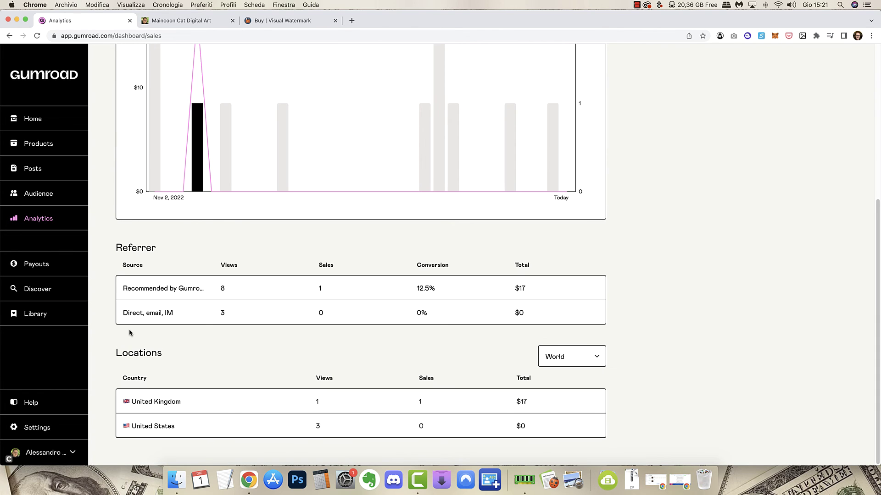
scroll(129, 333, up, 5)
click(138, 108)
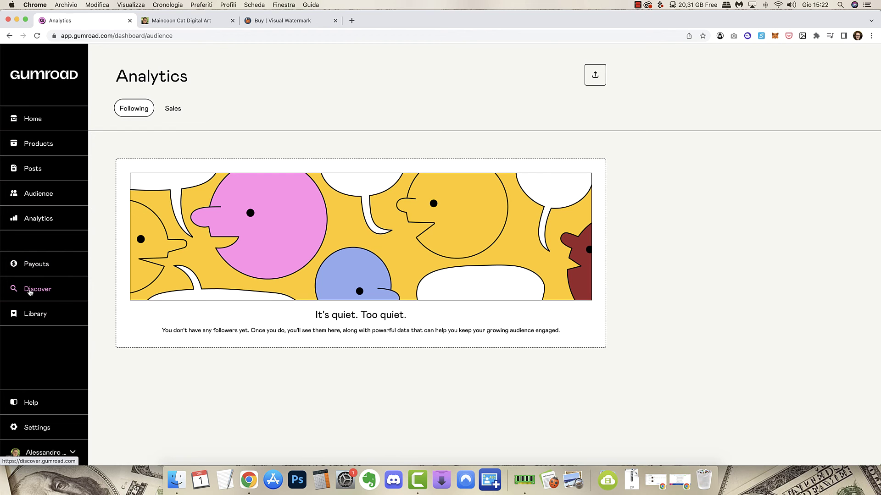
click(28, 290)
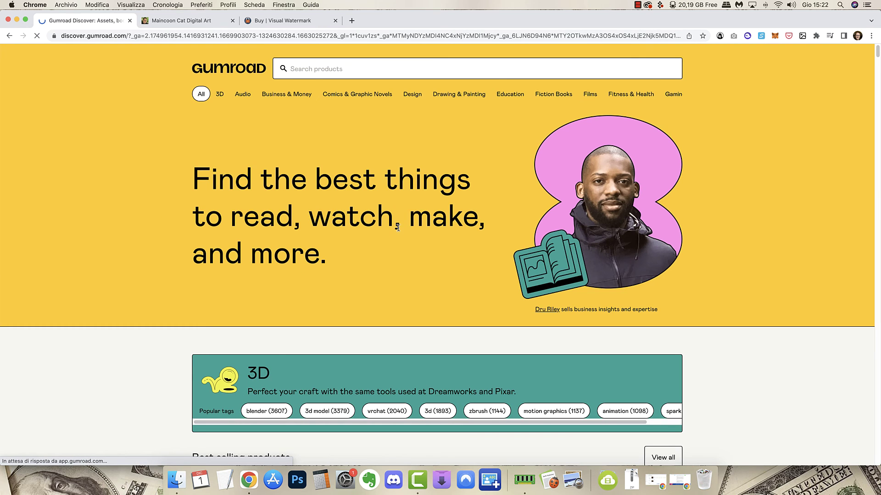
scroll(397, 227, down, 4)
scroll(397, 227, down, 4)
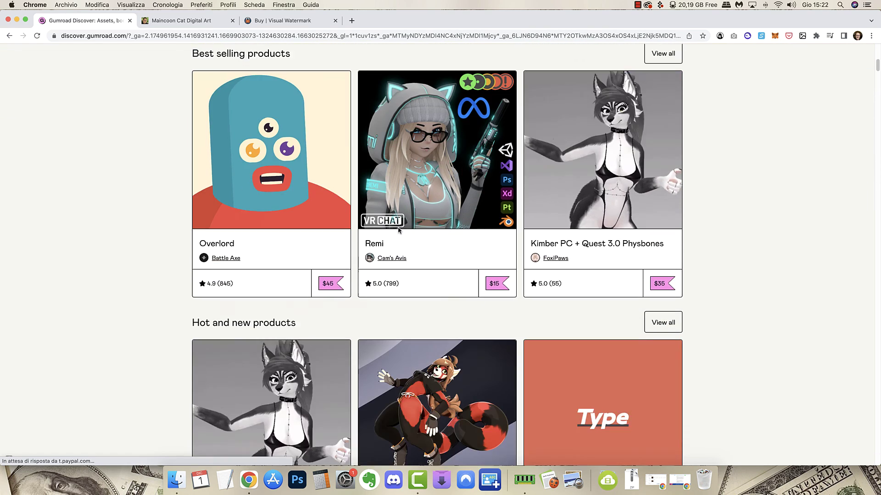
scroll(398, 230, up, 8)
scroll(421, 274, down, 9)
scroll(458, 298, down, 4)
scroll(532, 322, down, 1)
scroll(530, 324, up, 2)
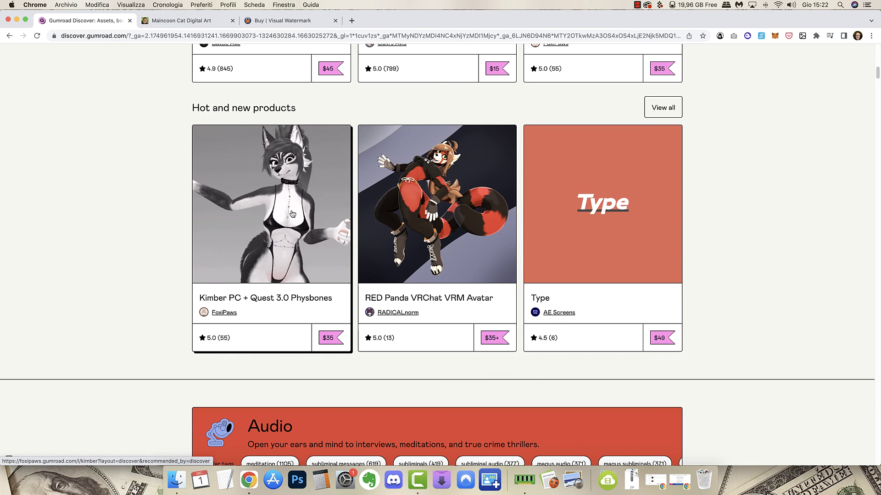
scroll(515, 255, down, 8)
scroll(249, 307, down, 7)
scroll(249, 307, down, 1)
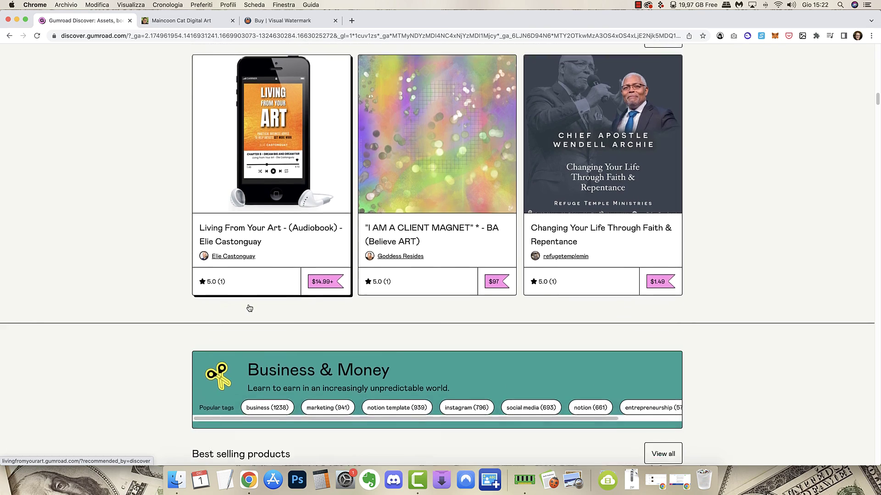
scroll(249, 307, down, 4)
scroll(249, 307, down, 3)
scroll(250, 307, down, 2)
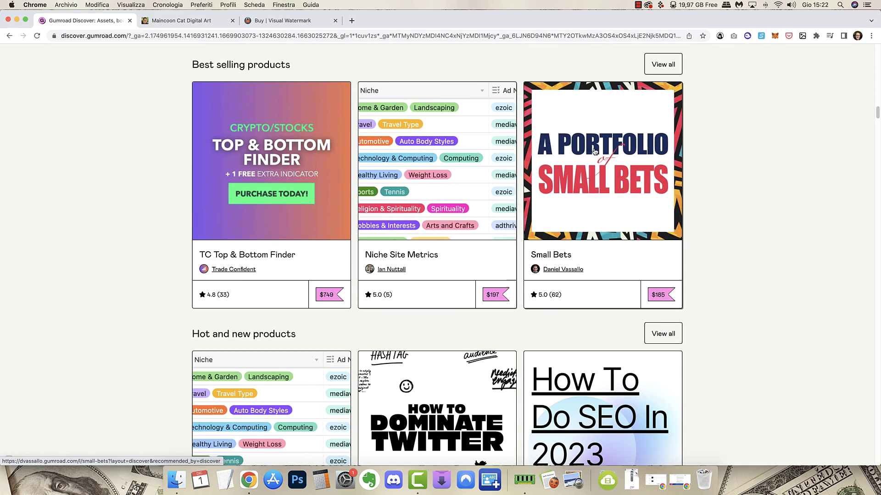
scroll(335, 199, down, 8)
scroll(336, 199, down, 4)
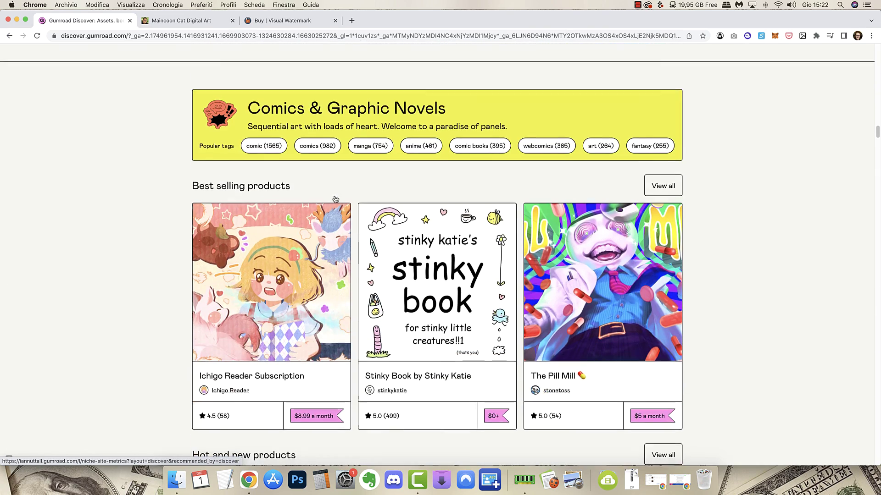
scroll(336, 199, down, 1)
scroll(335, 199, down, 6)
scroll(335, 199, down, 4)
scroll(335, 199, down, 8)
scroll(335, 199, down, 6)
scroll(336, 199, down, 5)
scroll(336, 199, down, 10)
scroll(335, 199, down, 6)
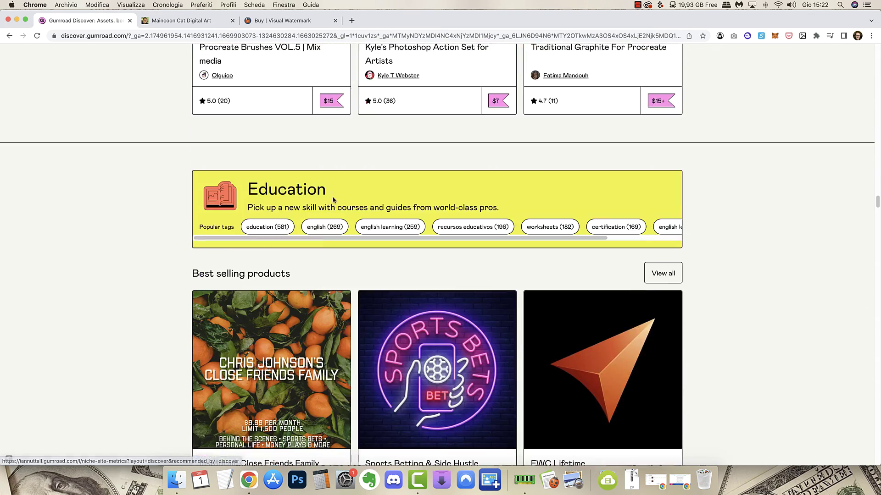
scroll(282, 340, down, 7)
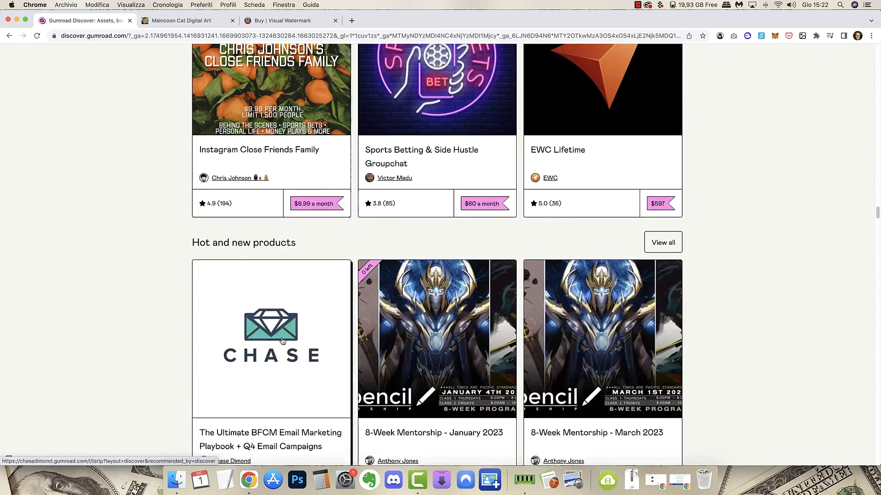
scroll(283, 341, down, 10)
scroll(284, 341, down, 8)
scroll(285, 341, up, 10)
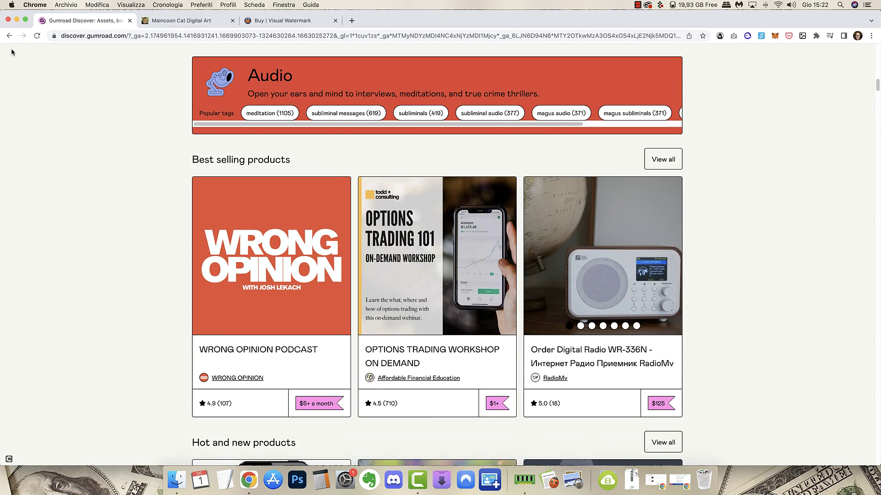
click(8, 35)
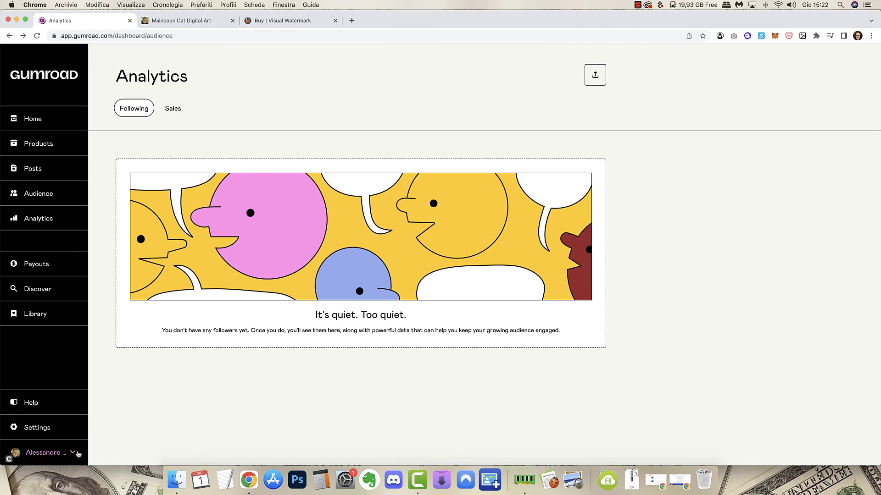
click(77, 454)
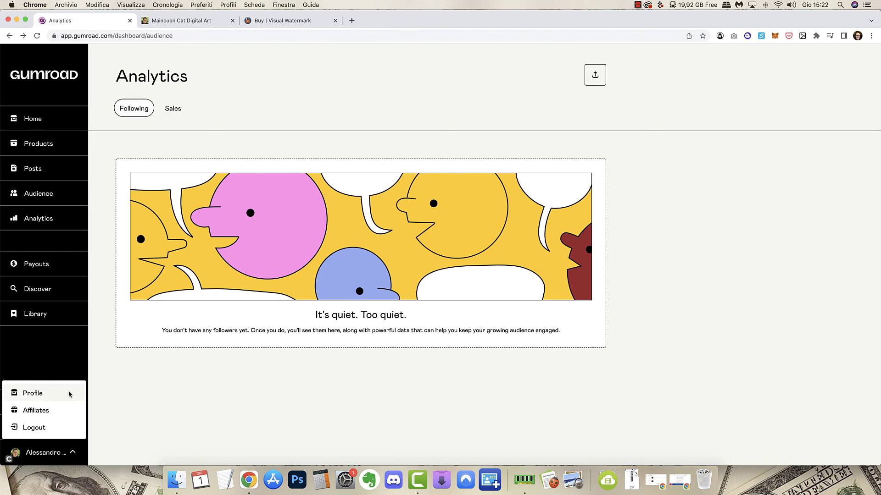
click(74, 453)
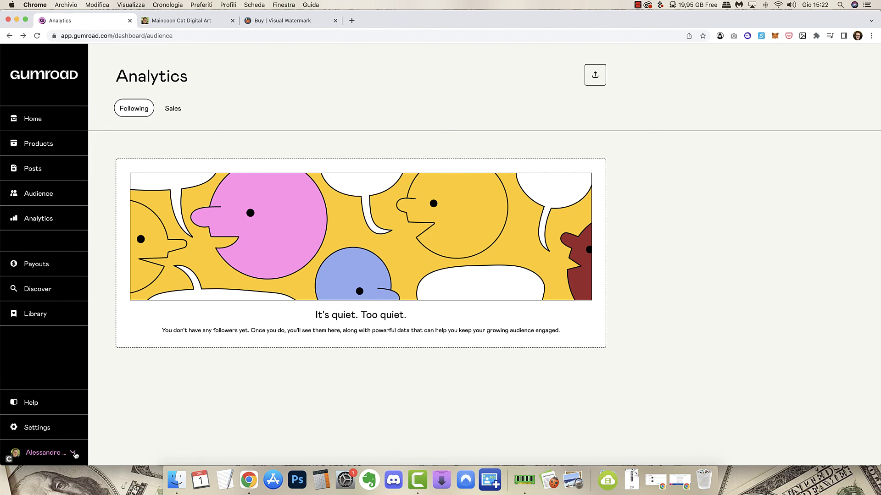